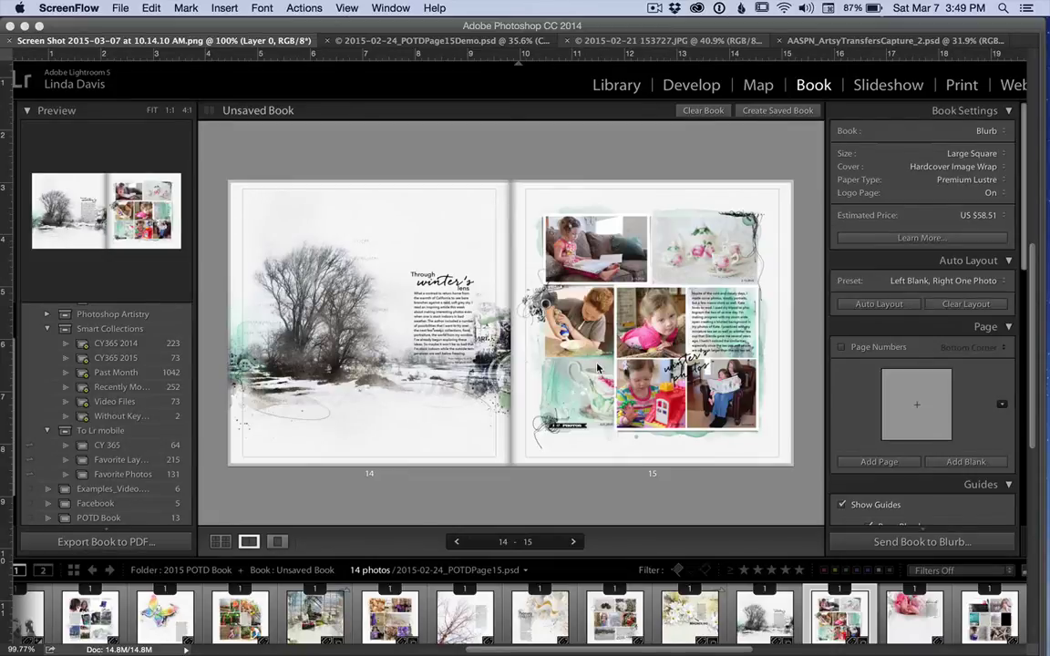
Switch to the 2015-02-24_POTDPage15Demo.psd layout and display the hidden panels
{"action": "left_click", "coordinate": [447, 46]}
{"action": "left_click", "coordinate": [448, 45]}
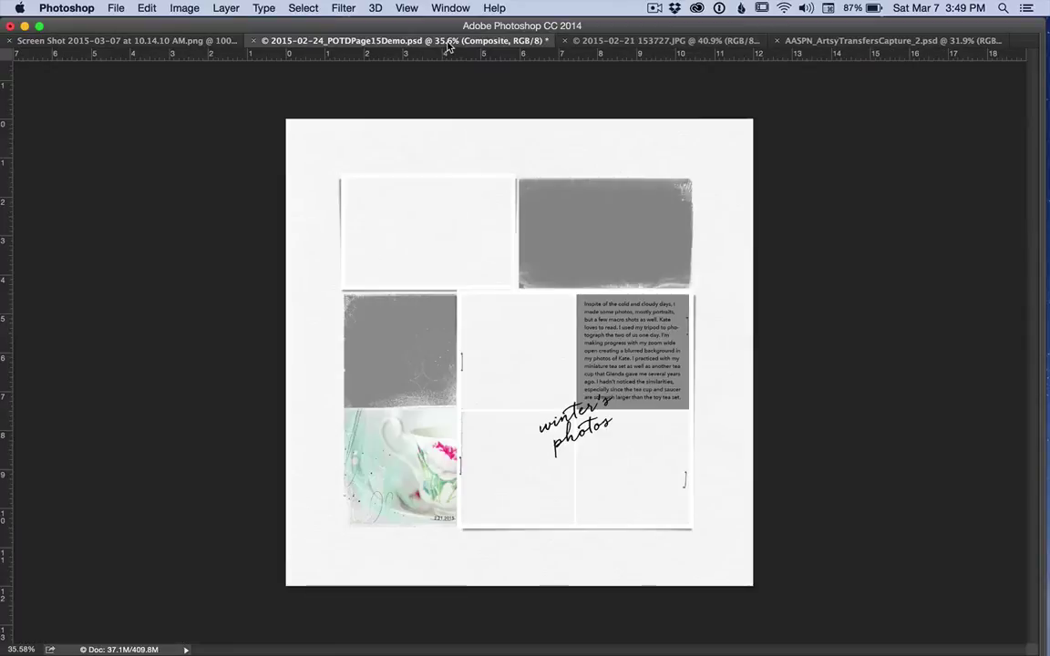
{"action": "key", "text": "Tab"}
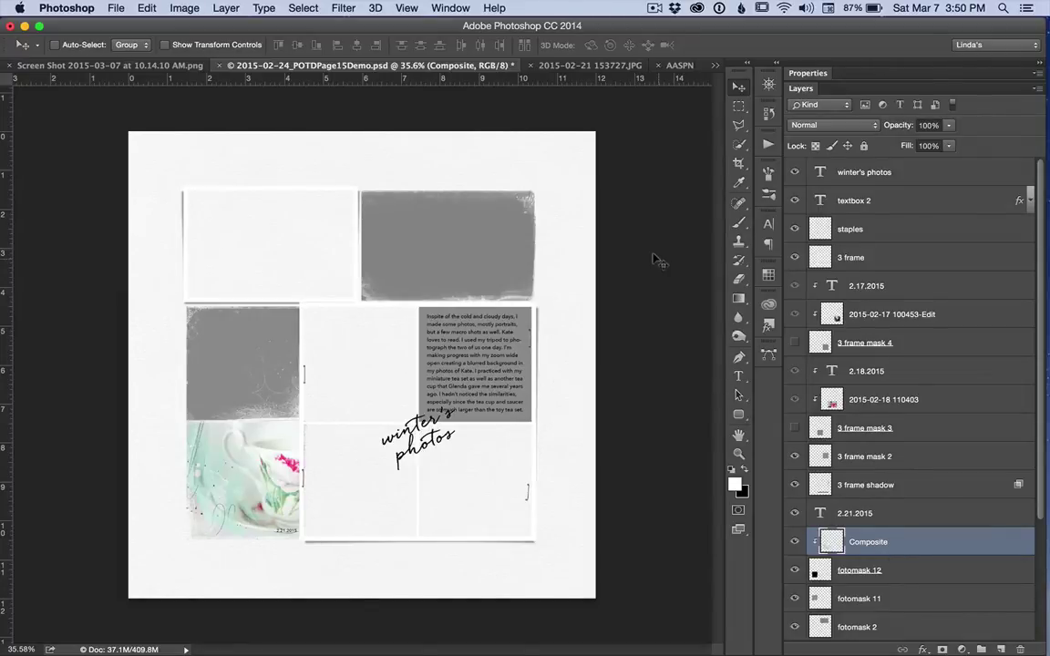
Resize the teacup photo 2015-02-21 153727.JPG to 4 × 4 inches at 300 pixels/inch
{"action": "left_click", "coordinate": [599, 67]}
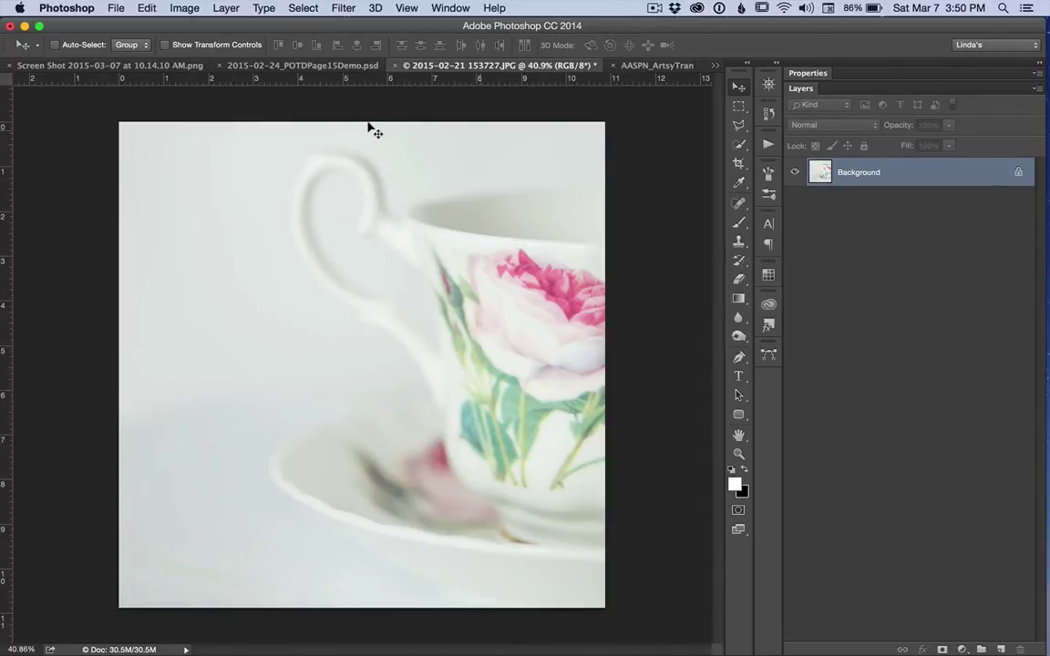
{"action": "left_click", "coordinate": [185, 9]}
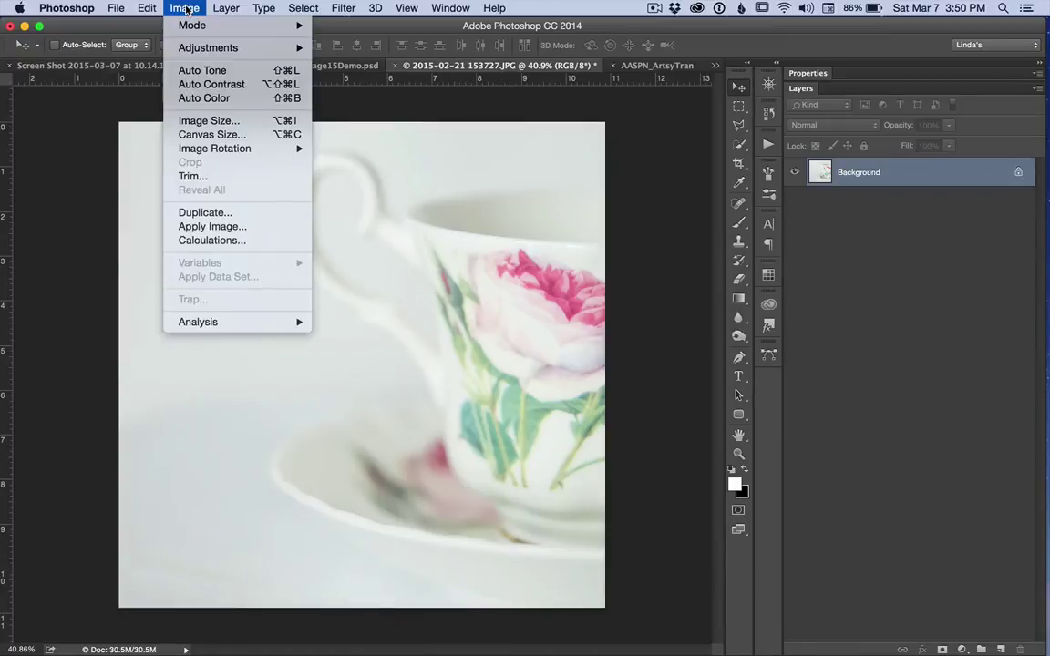
{"action": "left_click", "coordinate": [195, 119]}
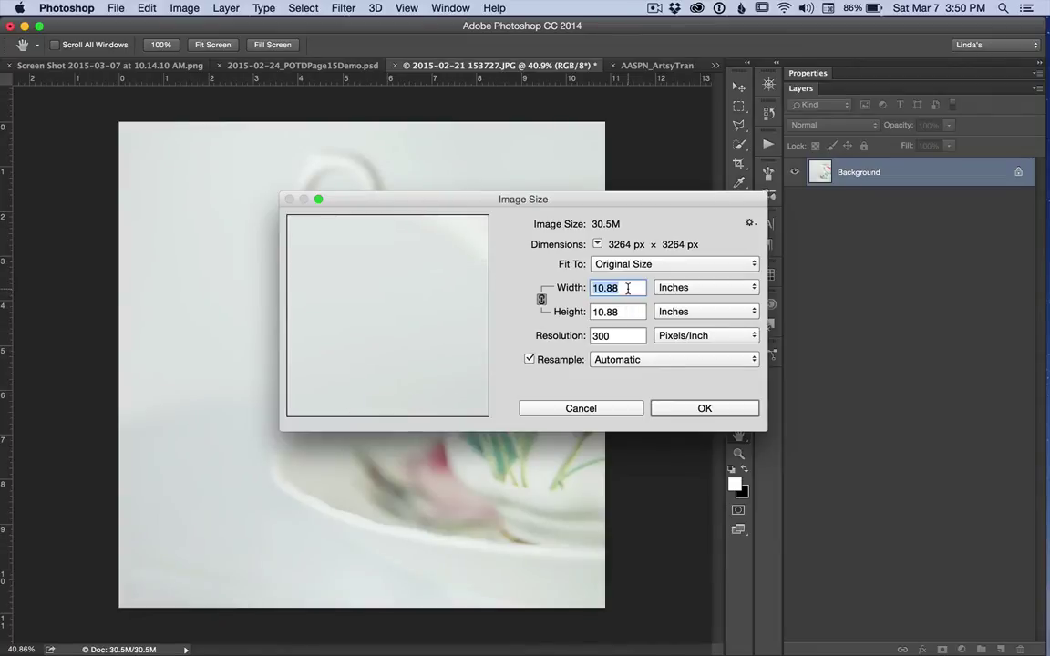
{"action": "type", "text": "4"}
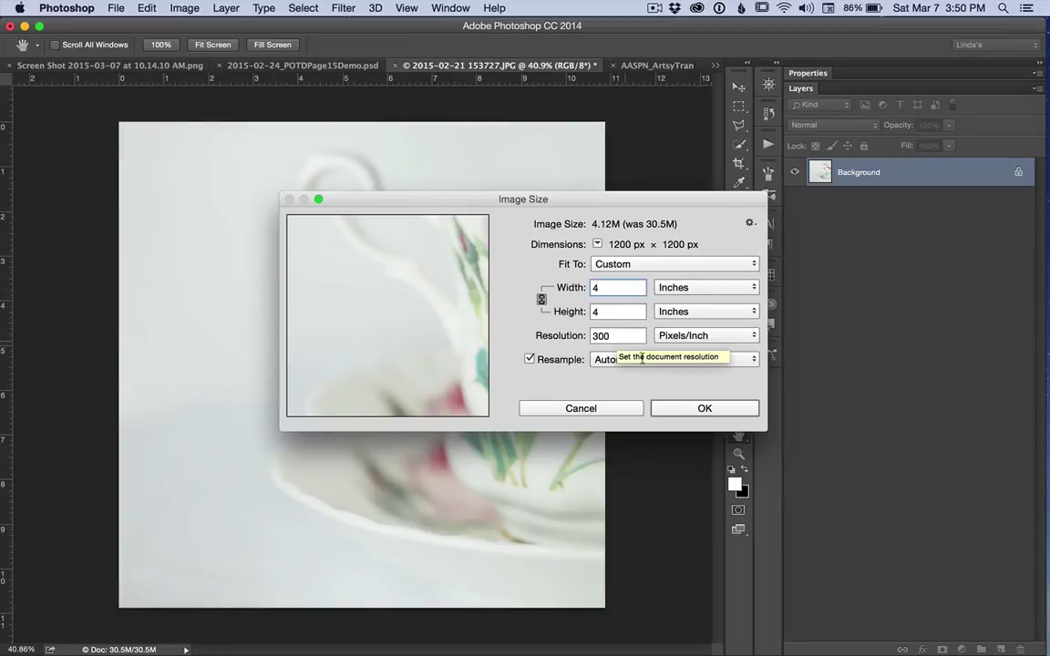
{"action": "left_click", "coordinate": [702, 410]}
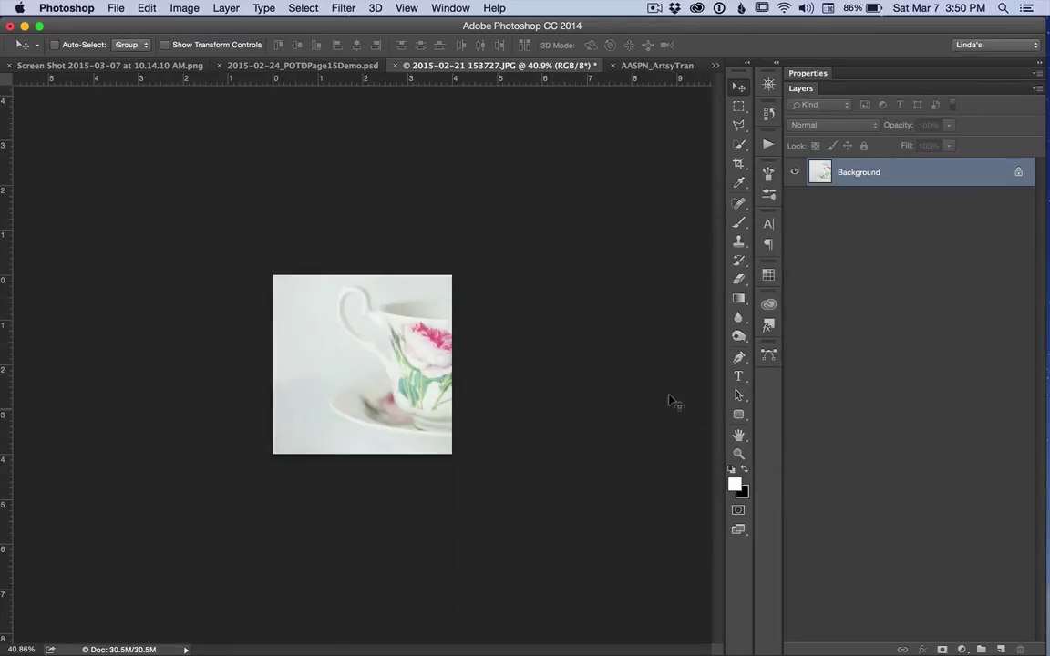
Duplicate the teacup Background layer three times and hide the topmost copy
{"action": "key", "text": "super+plus"}
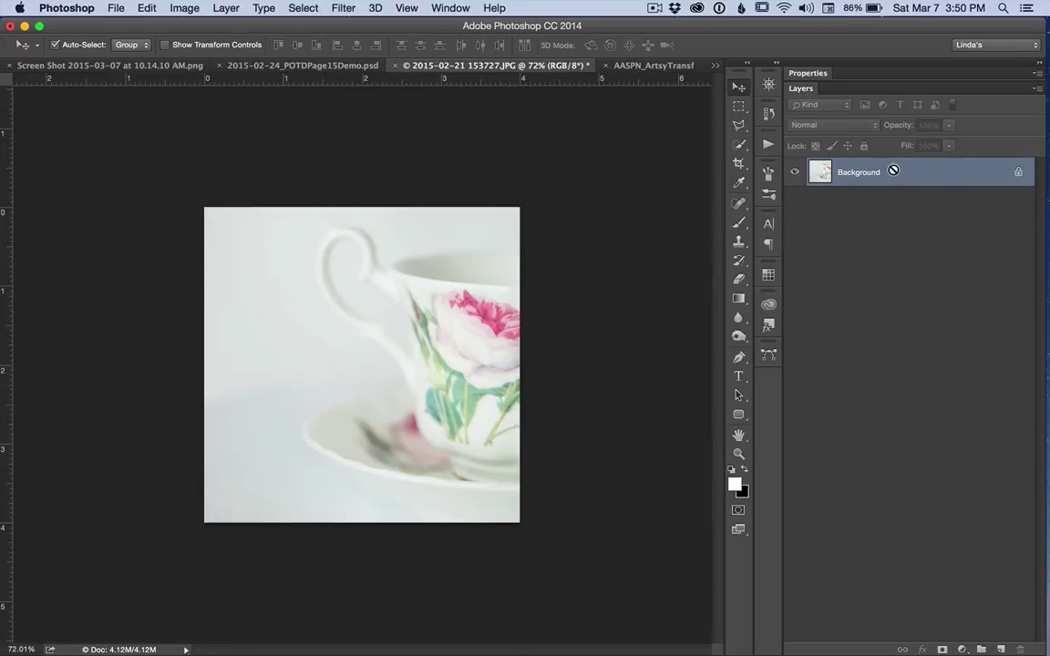
{"action": "key", "text": "super+j"}
{"action": "key", "text": "super+j"}
{"action": "key", "text": "super+j"}
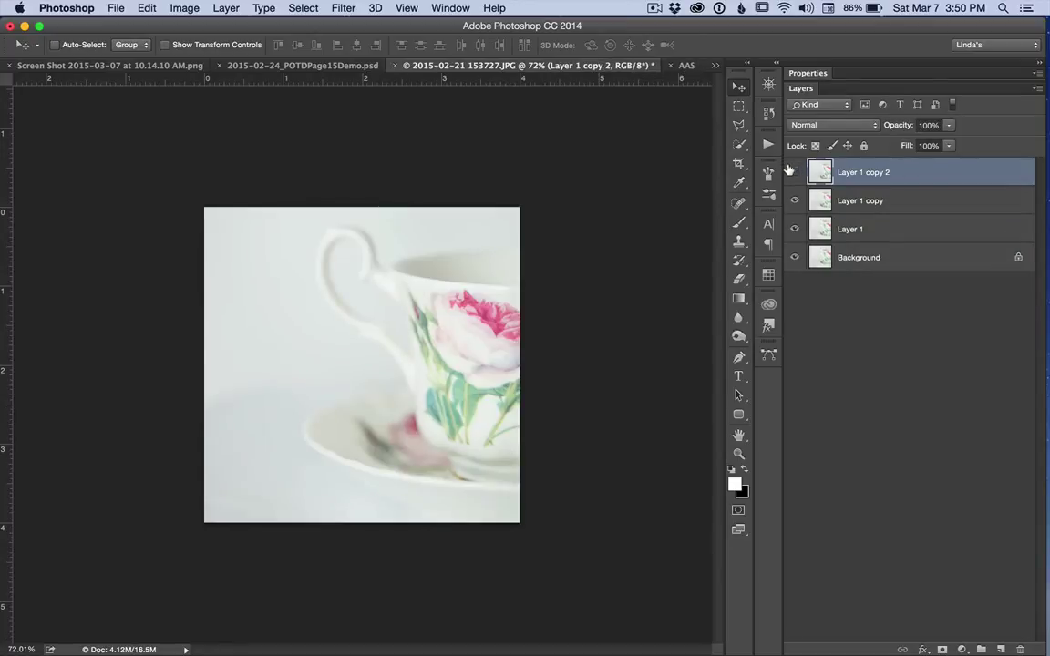
{"action": "left_click", "coordinate": [793, 172]}
Make Layer 1 copy the active layer and arrange the open documents 2-up vertically
{"action": "left_click", "coordinate": [875, 202]}
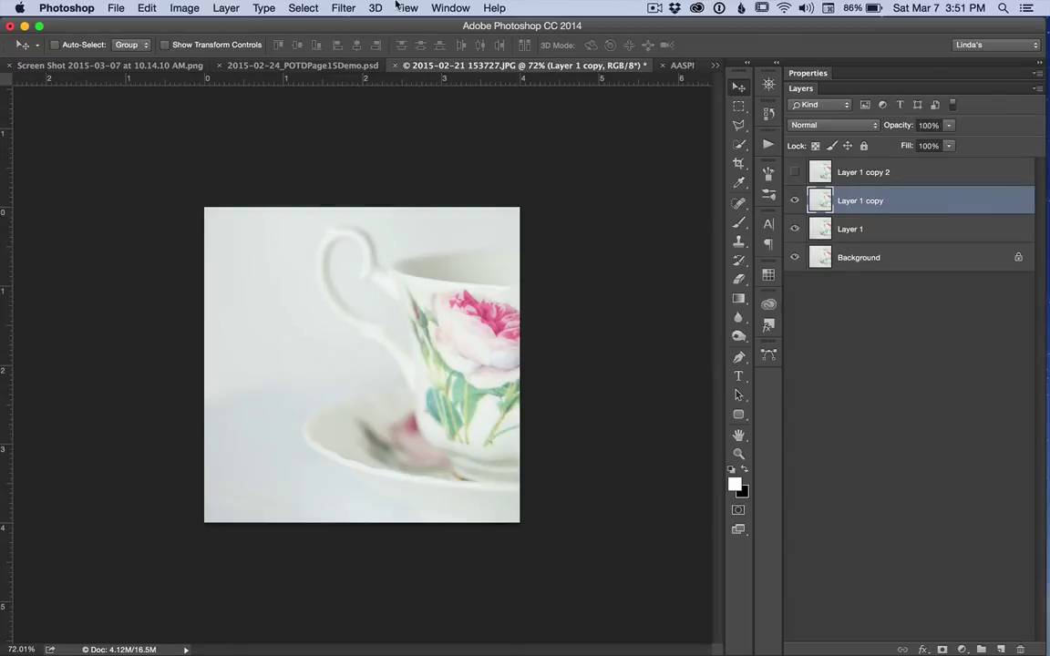
{"action": "left_click", "coordinate": [450, 9]}
{"action": "mouse_move", "coordinate": [458, 25]}
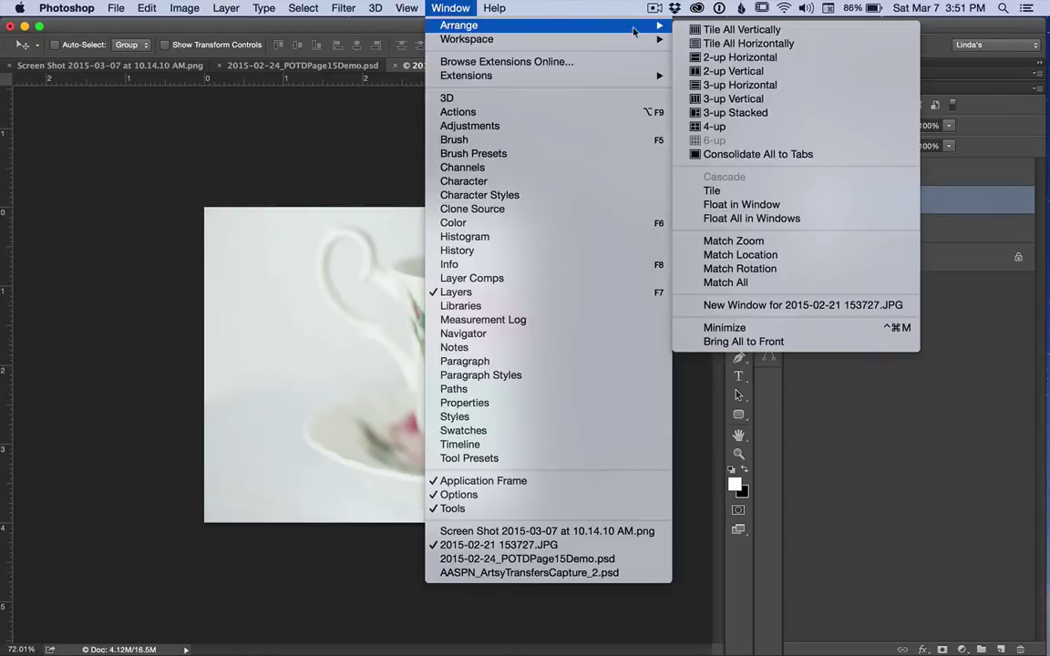
{"action": "left_click", "coordinate": [703, 71]}
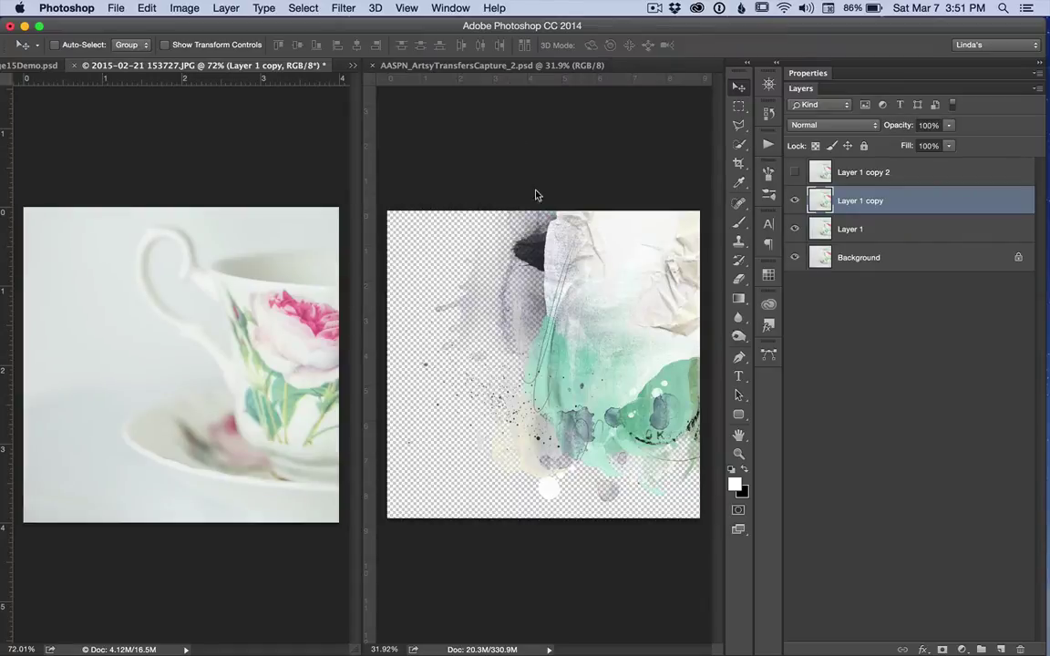
Copy all layers of AASPN_ArtsyTransfersCapture_2.psd into the teacup photo, accepting the color profile conversion
{"action": "left_click", "coordinate": [537, 130]}
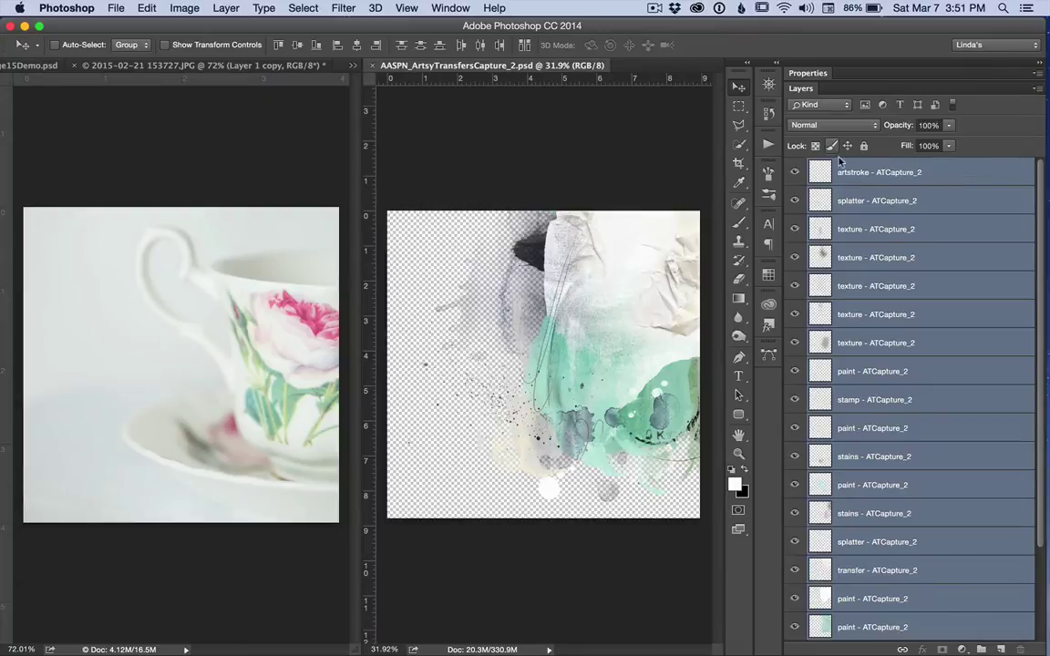
{"action": "left_click", "coordinate": [899, 169]}
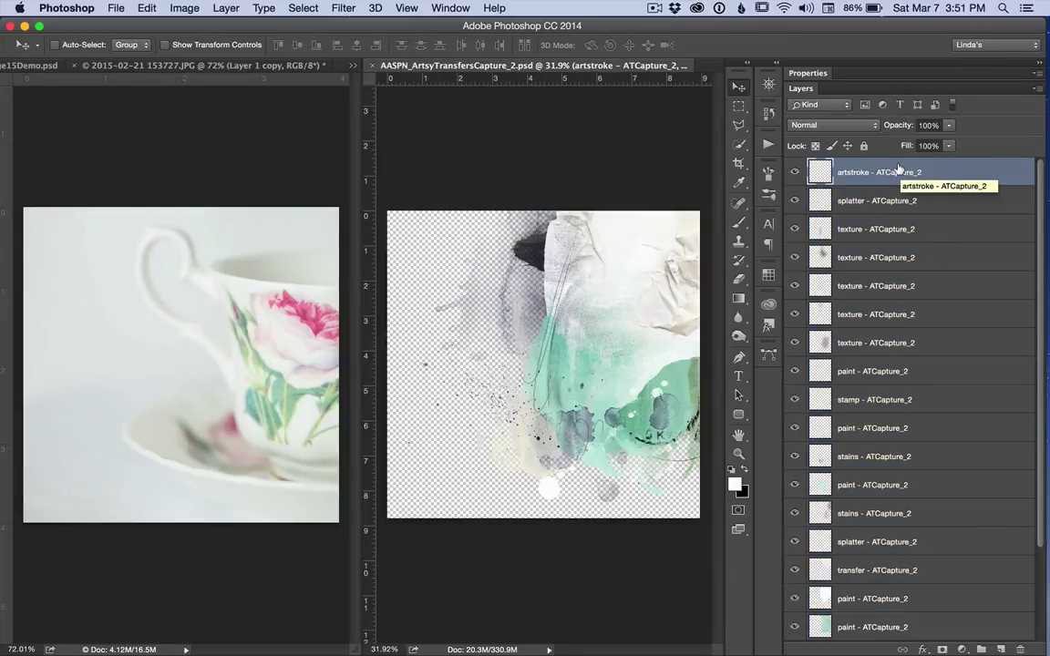
{"action": "scroll", "coordinate": [921, 501], "scroll_direction": "down", "scroll_amount": 4}
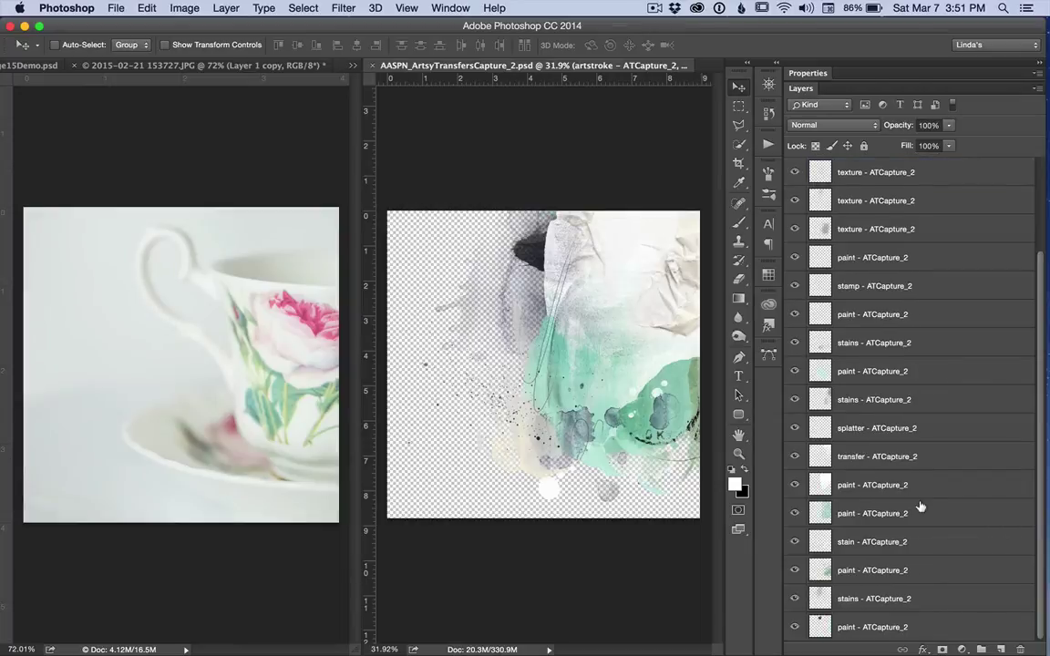
{"action": "left_click", "coordinate": [896, 626], "text": "shift"}
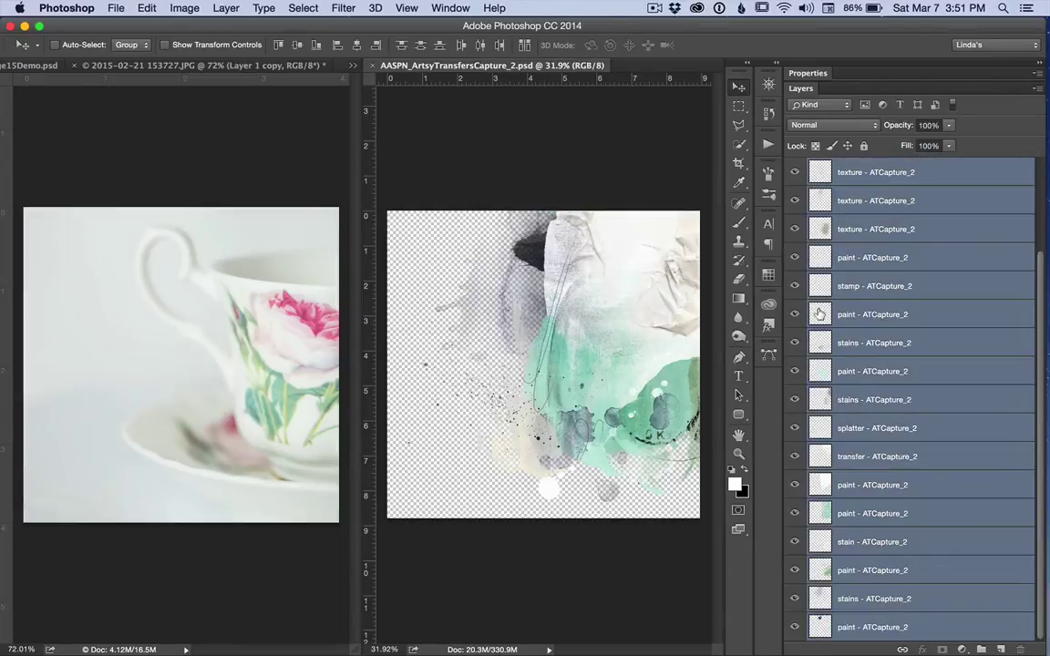
{"action": "left_click_drag", "start_coordinate": [819, 314], "coordinate": [185, 313]}
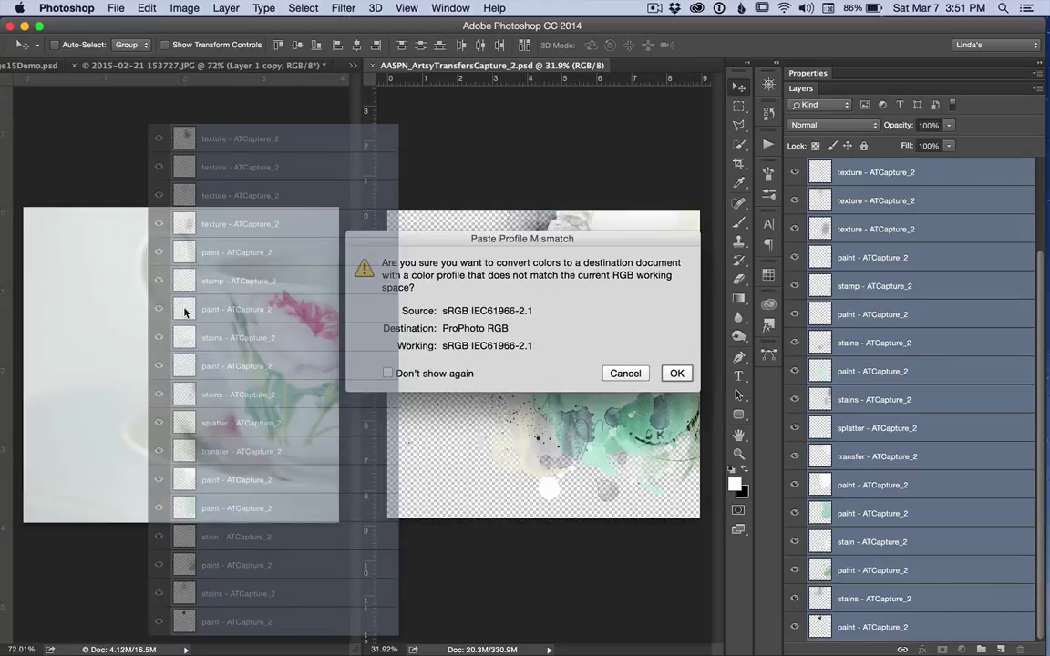
{"action": "left_click", "coordinate": [677, 373]}
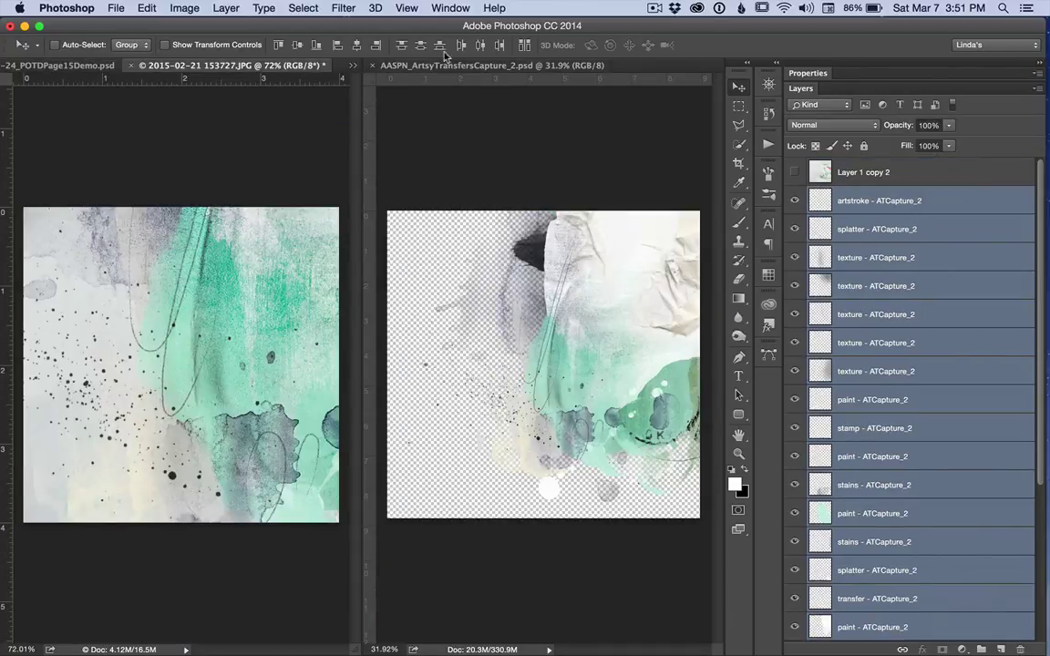
Consolidate all open documents back into tabs
{"action": "left_click", "coordinate": [451, 8]}
{"action": "mouse_move", "coordinate": [460, 25]}
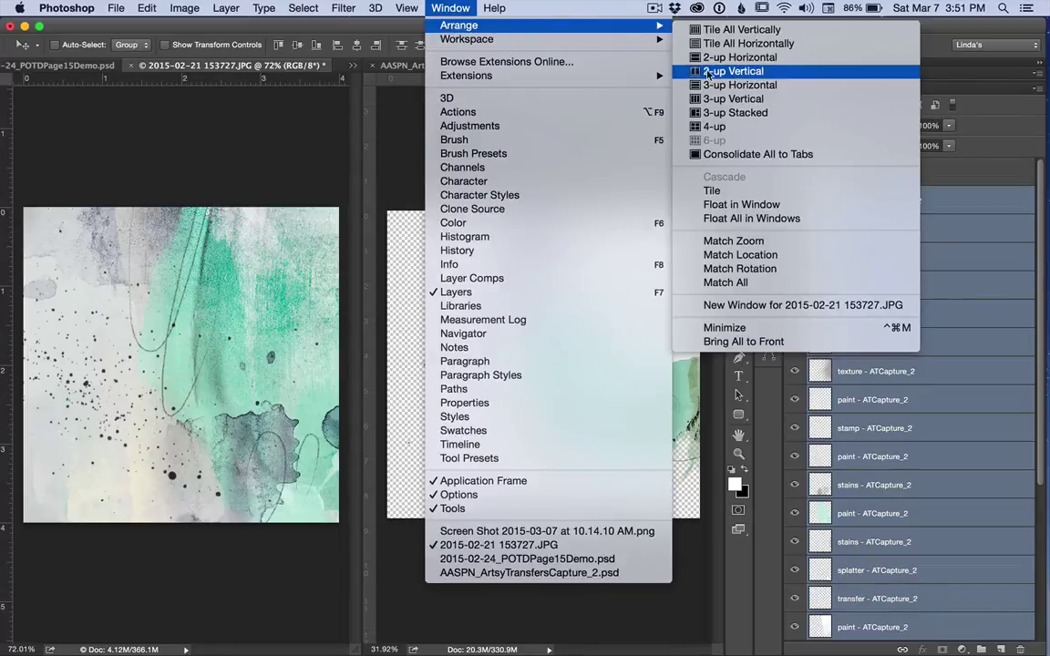
{"action": "left_click", "coordinate": [729, 154]}
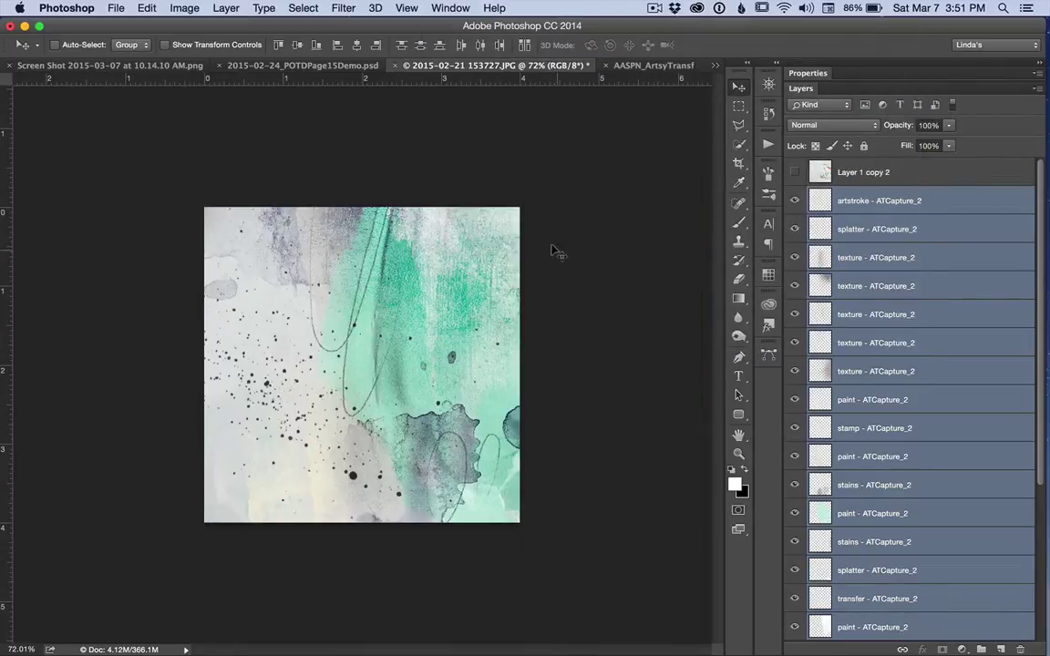
Scale the copied ATCapture_2 layers together to about 70% and position them so the artwork covers the teacup photo
{"action": "scroll", "coordinate": [553, 250], "scroll_direction": "up", "scroll_amount": 1}
{"action": "scroll", "coordinate": [552, 249], "scroll_direction": "down", "scroll_amount": 2}
{"action": "key", "text": "super+t"}
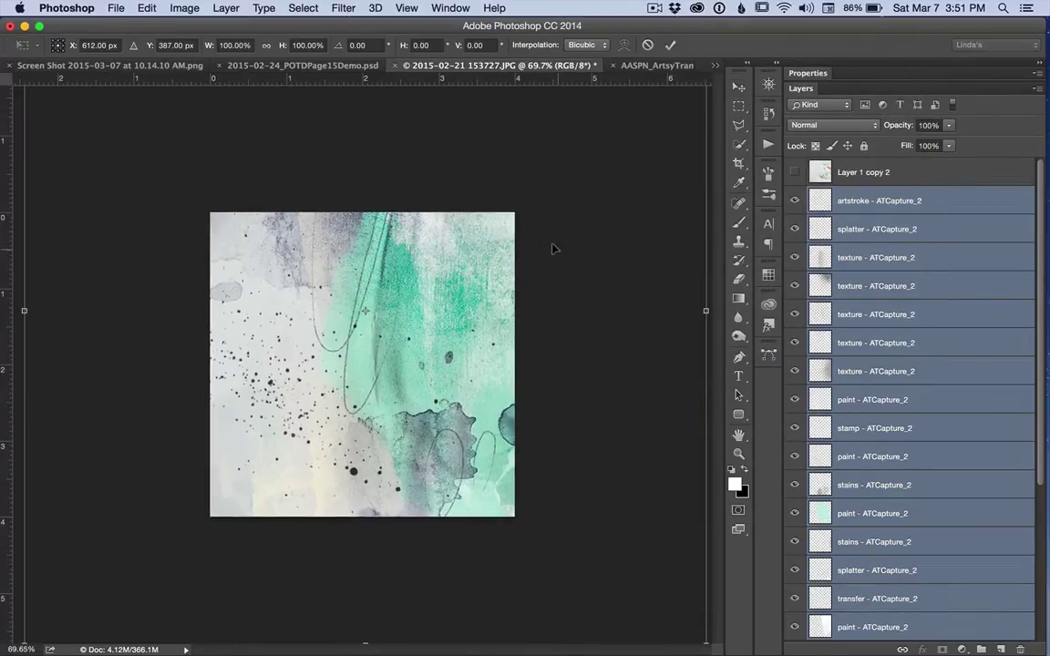
{"action": "scroll", "coordinate": [553, 250], "scroll_direction": "down", "scroll_amount": 2}
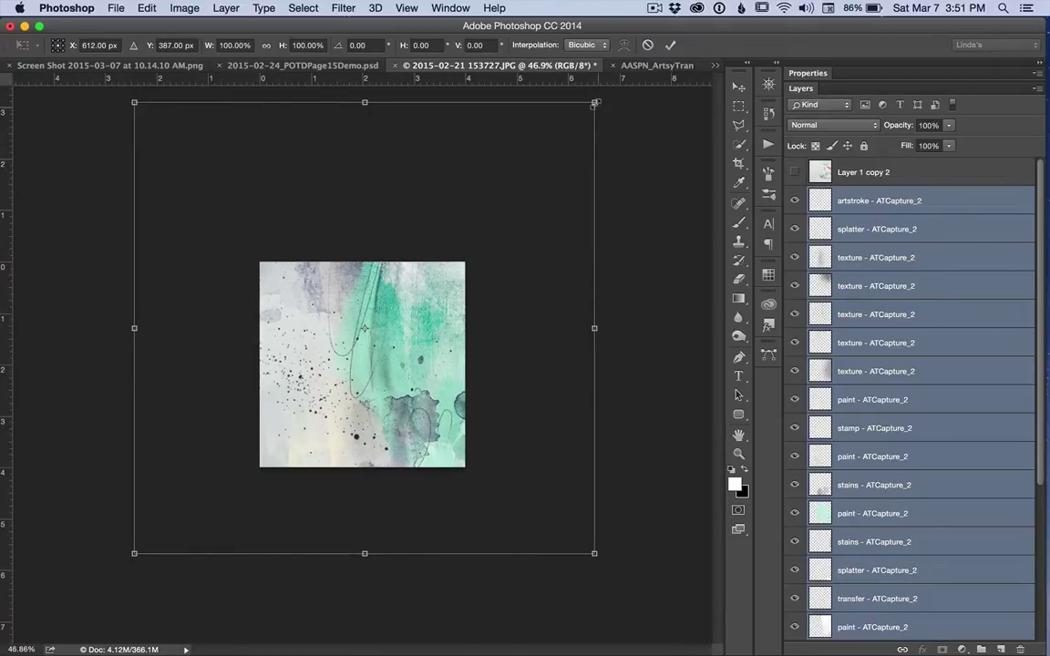
{"action": "left_click_drag", "start_coordinate": [594, 106], "coordinate": [471, 224]}
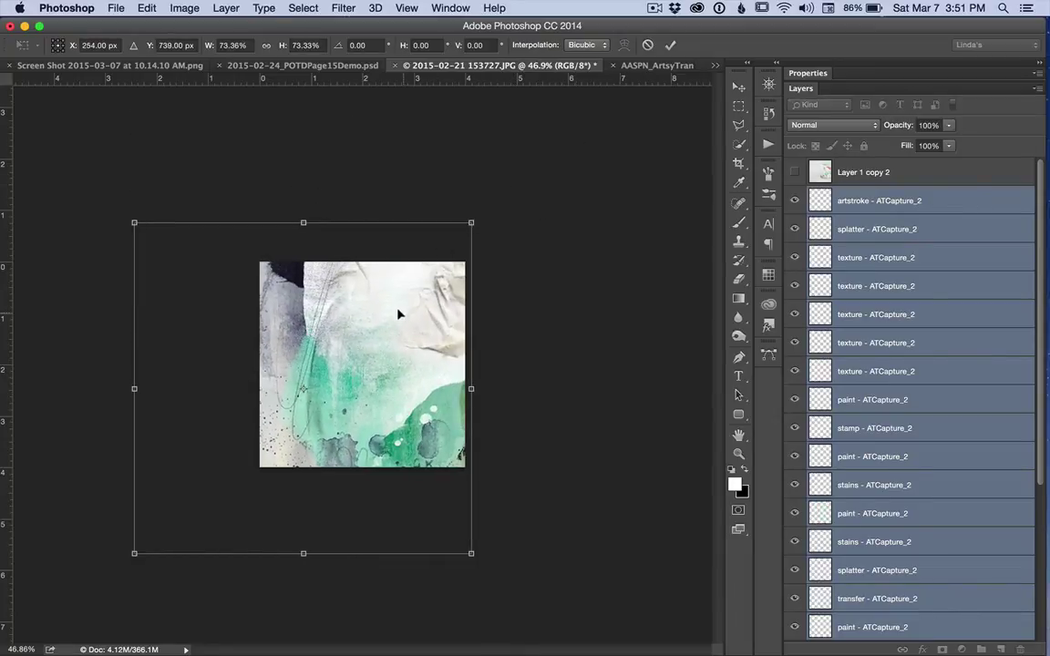
{"action": "left_click_drag", "start_coordinate": [398, 309], "coordinate": [398, 287]}
{"action": "left_click_drag", "start_coordinate": [129, 530], "coordinate": [142, 511]}
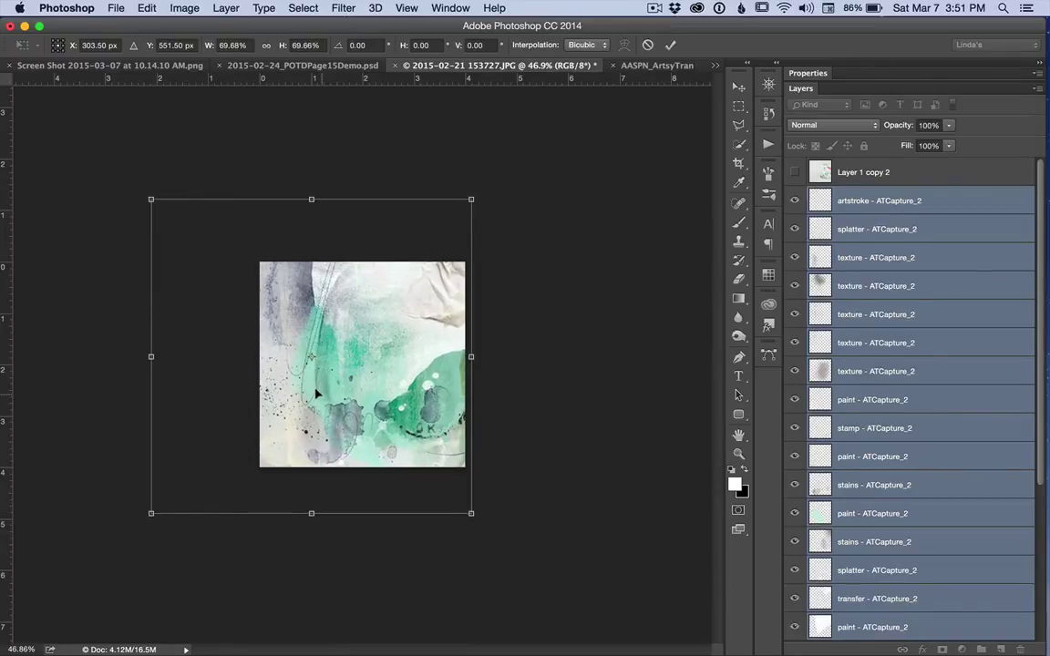
{"action": "left_click_drag", "start_coordinate": [318, 393], "coordinate": [319, 393]}
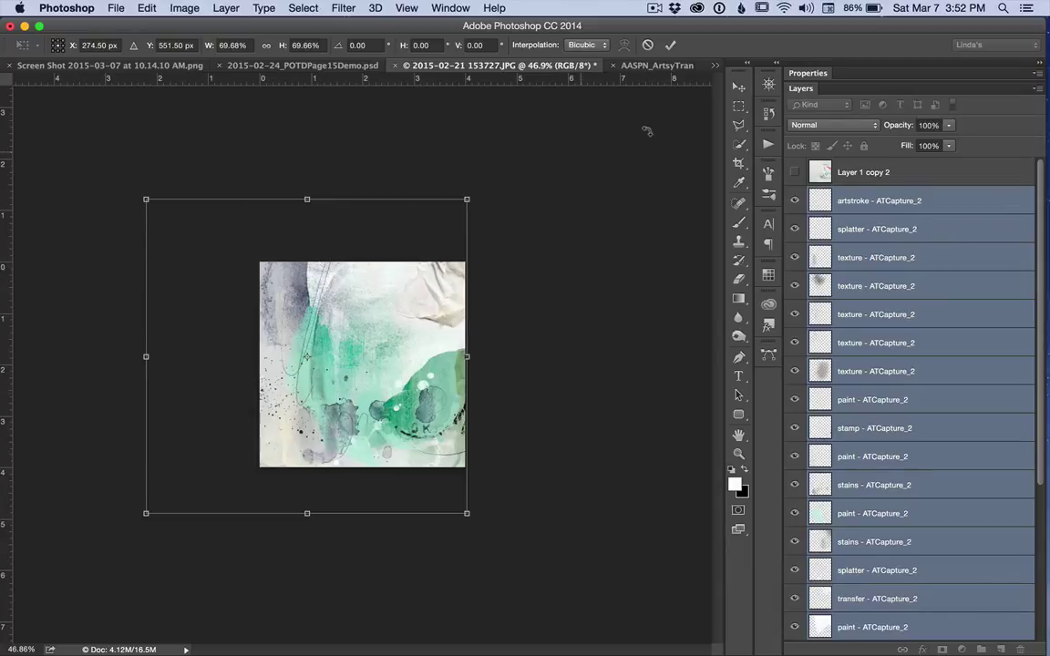
{"action": "left_click", "coordinate": [670, 48]}
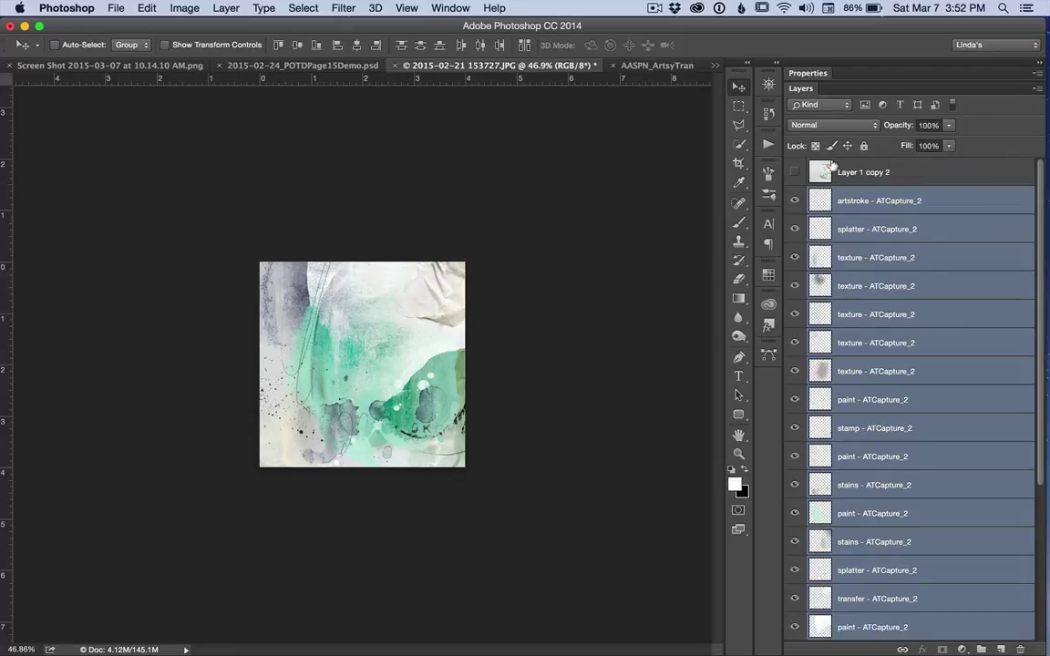
Show Layer 1 copy 2 and move it down the layer stack to just below the second texture - ATCapture_2 layer
{"action": "left_click", "coordinate": [794, 171]}
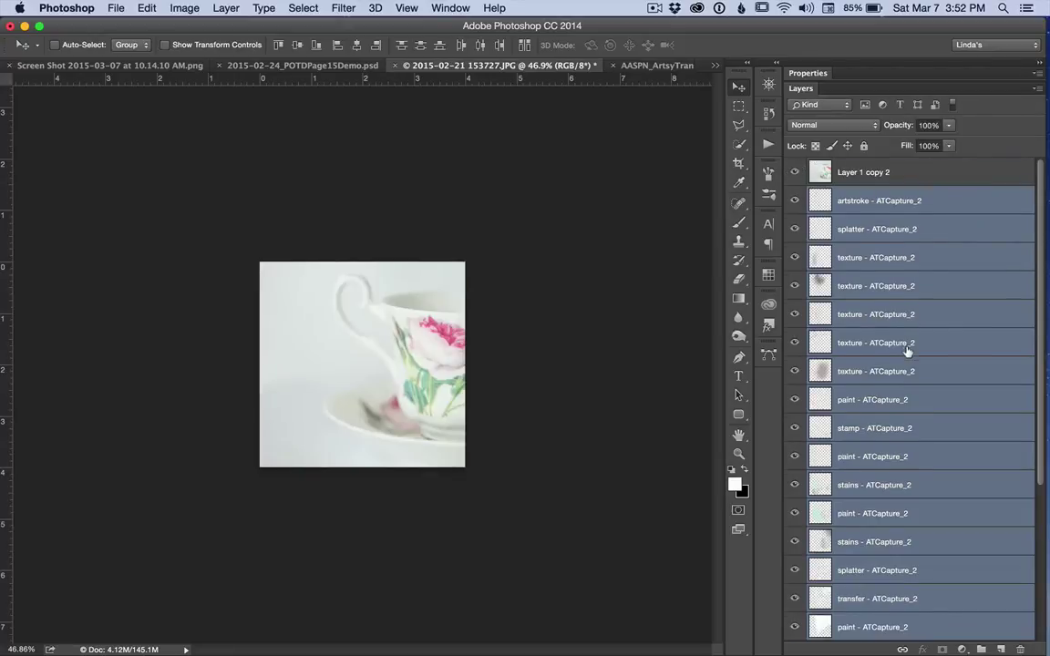
{"action": "scroll", "coordinate": [841, 349], "scroll_direction": "down", "scroll_amount": 5}
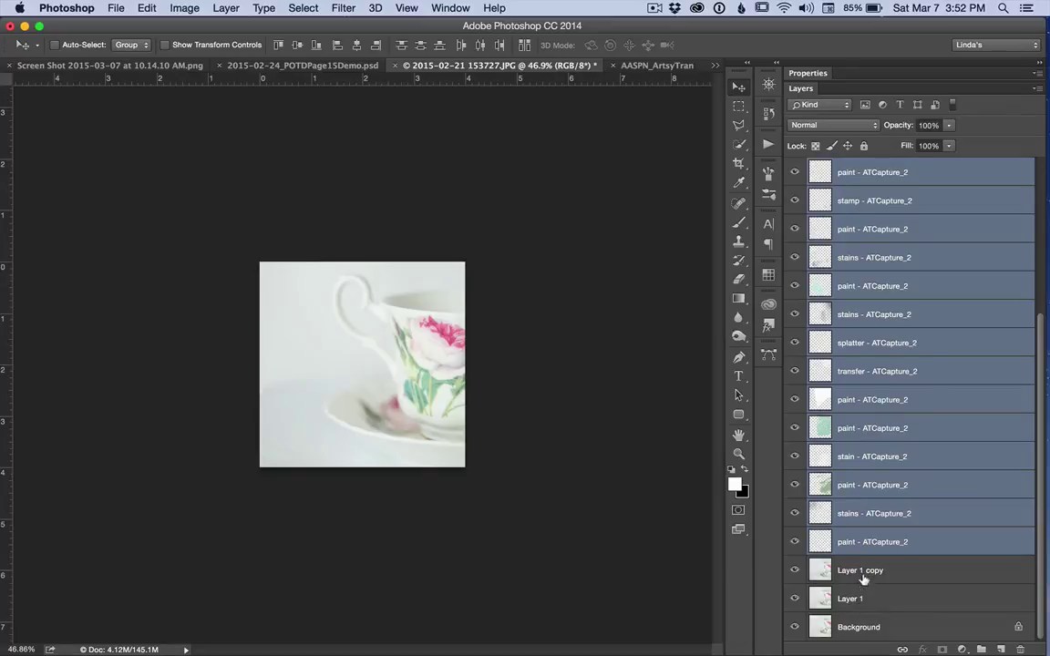
{"action": "scroll", "coordinate": [954, 470], "scroll_direction": "up", "scroll_amount": 5}
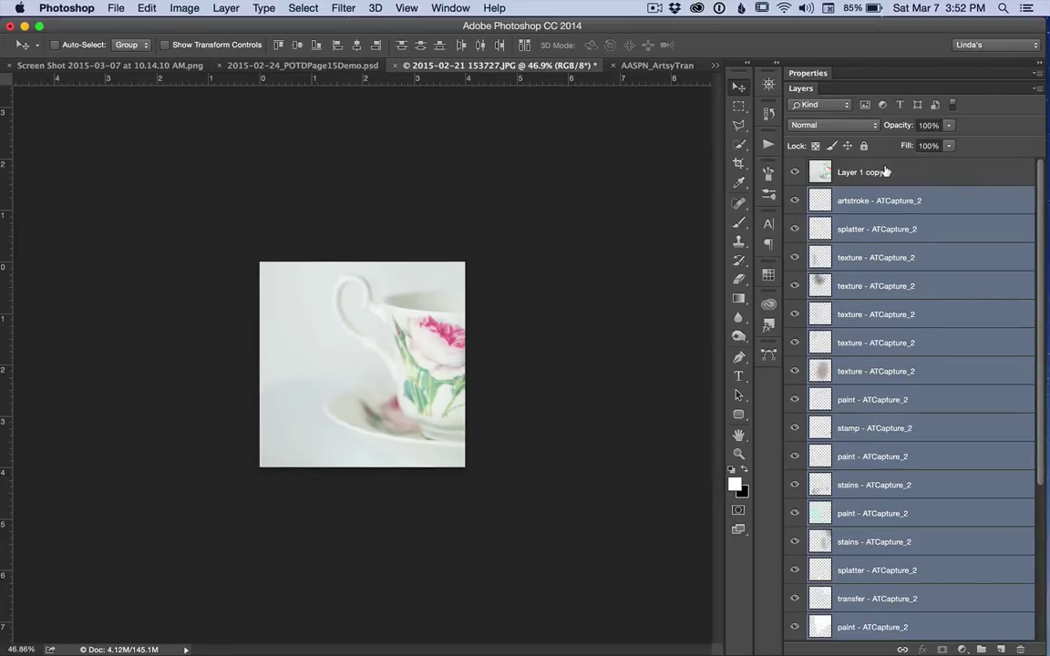
{"action": "left_click_drag", "start_coordinate": [885, 171], "coordinate": [884, 204]}
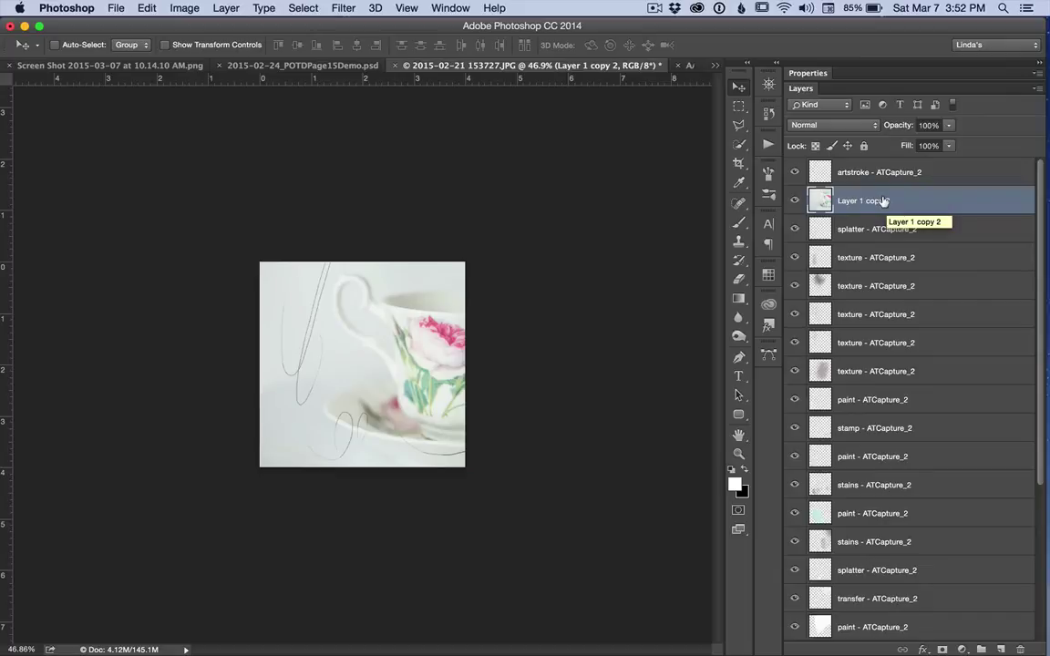
{"action": "left_click_drag", "start_coordinate": [884, 200], "coordinate": [885, 279]}
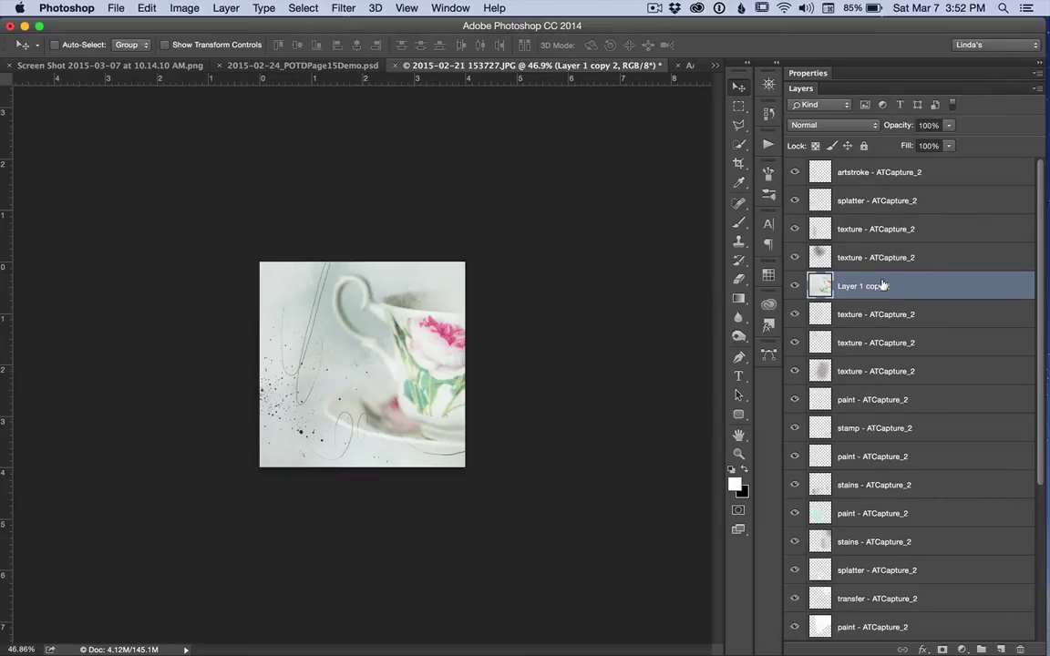
Set the opacity of the texture - ATCapture_2 layer directly above Layer 1 copy 2 to 75%
{"action": "left_click", "coordinate": [887, 258]}
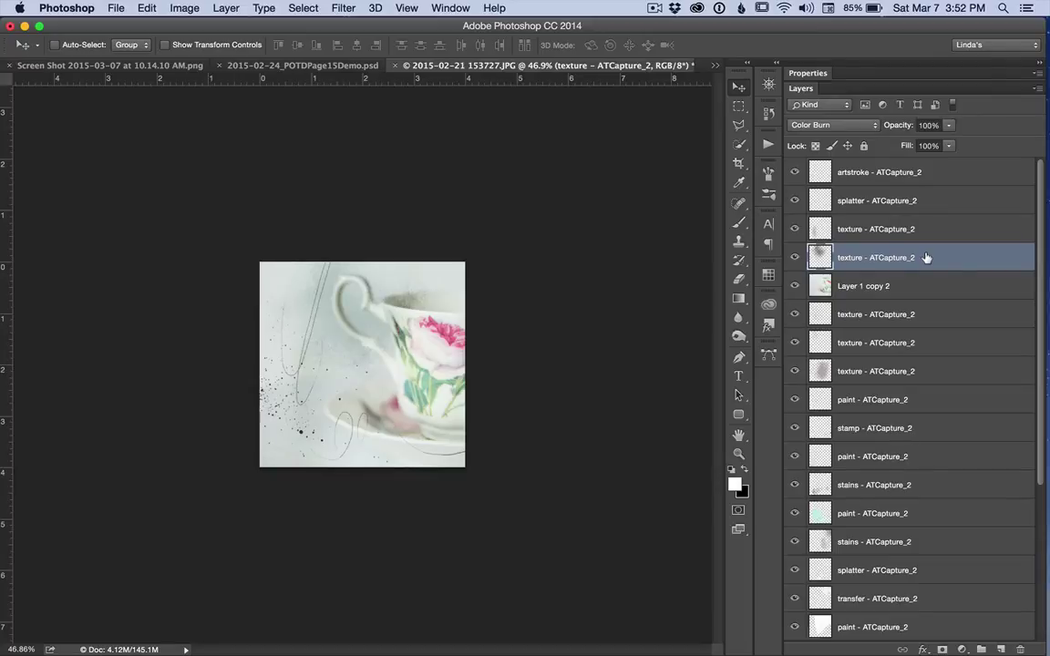
{"action": "key", "text": "7"}
{"action": "key", "text": "5"}
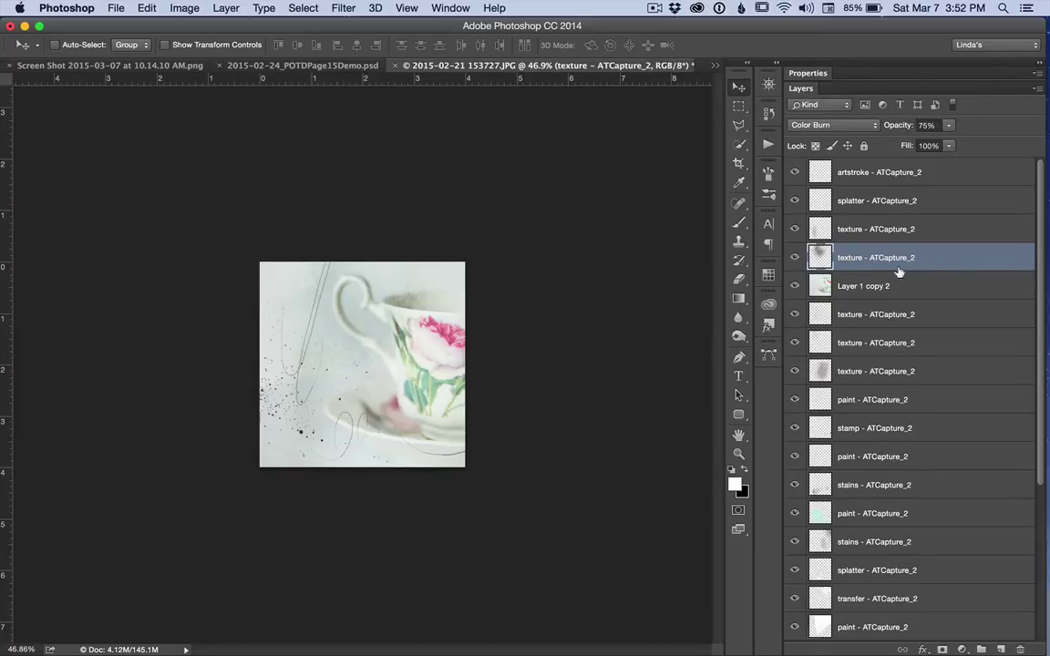
Move Layer 1 copy 2 below the third texture - ATCapture_2 layer and select that texture layer
{"action": "left_click_drag", "start_coordinate": [882, 286], "coordinate": [879, 317]}
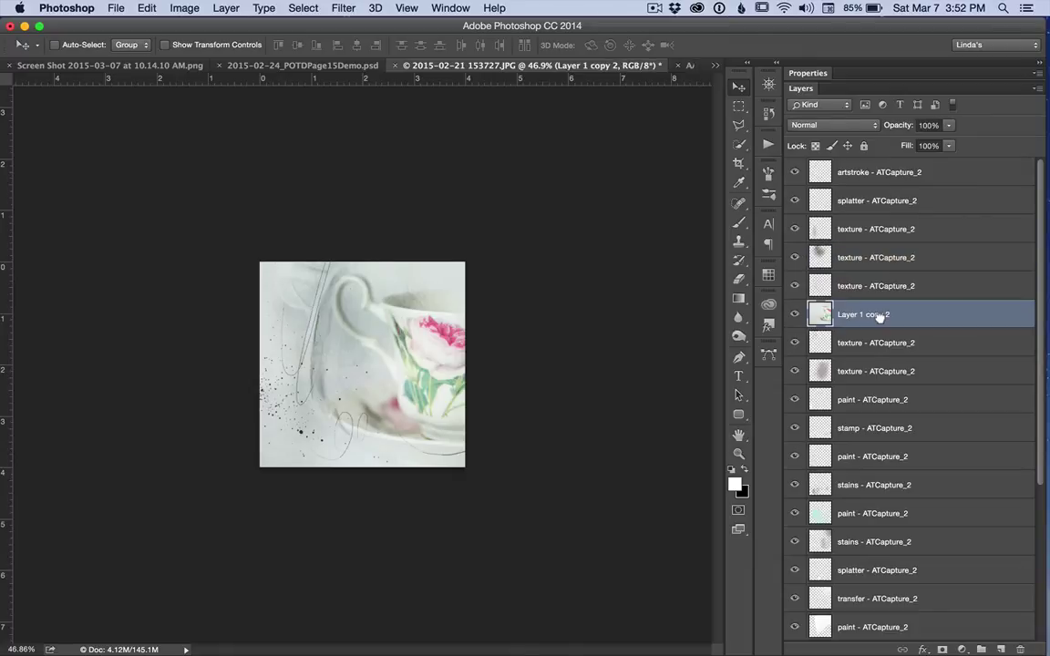
{"action": "left_click", "coordinate": [908, 286]}
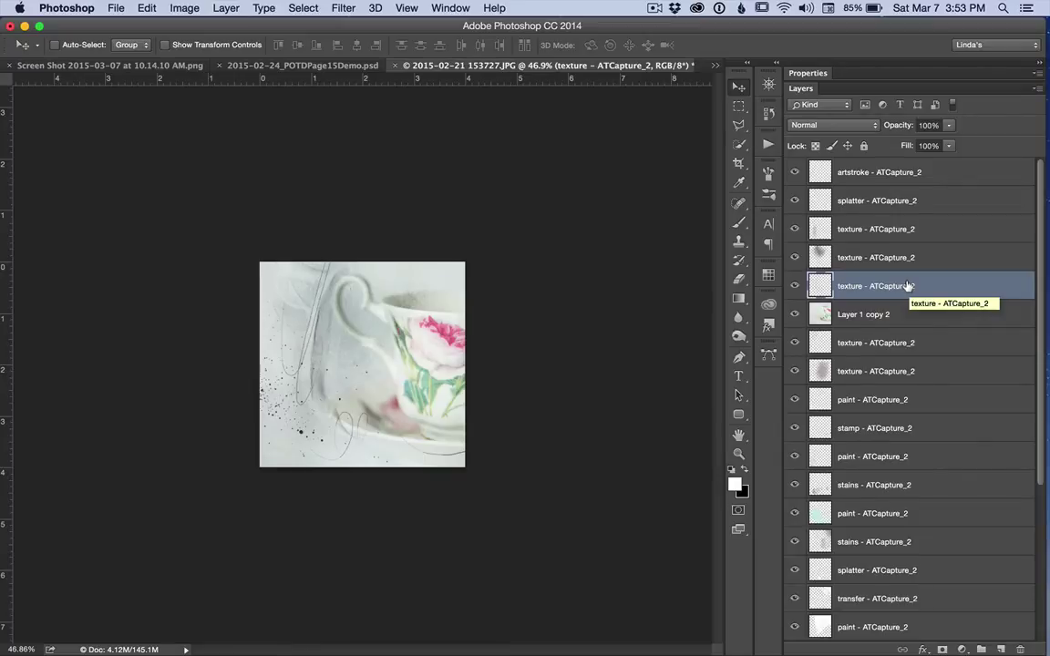
Set the selected texture - ATCapture_2 layer's opacity to 75% and move Layer 1 copy 2 below the fourth texture layer
{"action": "key", "text": "7"}
{"action": "key", "text": "5"}
{"action": "left_click_drag", "start_coordinate": [874, 315], "coordinate": [874, 342]}
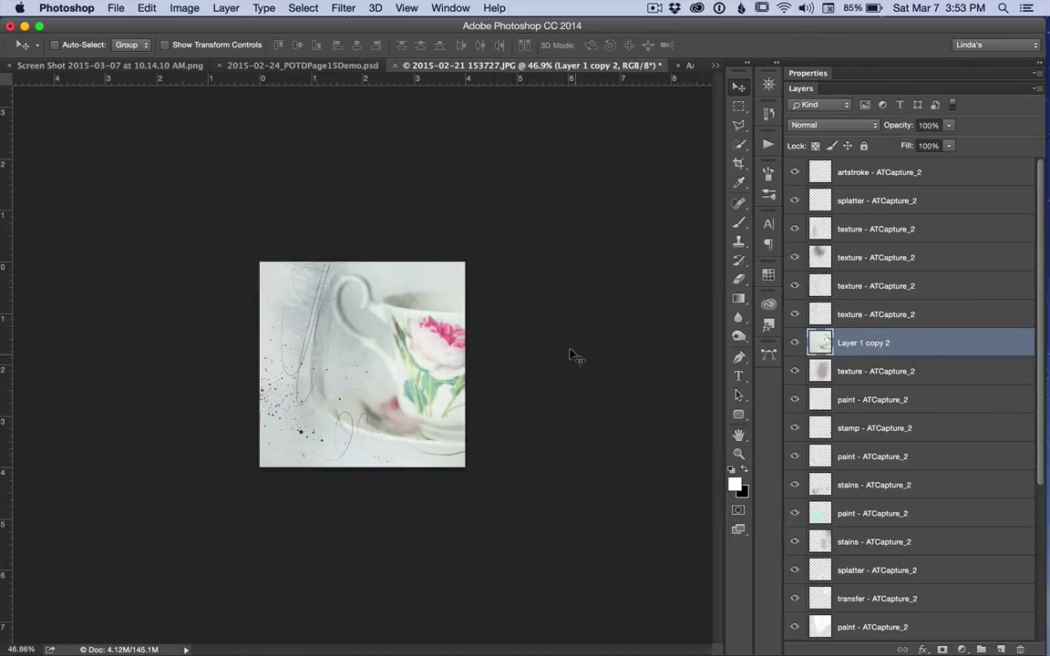
Hide the texture - ATCapture_2 layer directly above Layer 1 copy 2
{"action": "scroll", "coordinate": [573, 351], "scroll_direction": "up", "scroll_amount": 5}
{"action": "scroll", "coordinate": [576, 351], "scroll_direction": "up", "scroll_amount": 3}
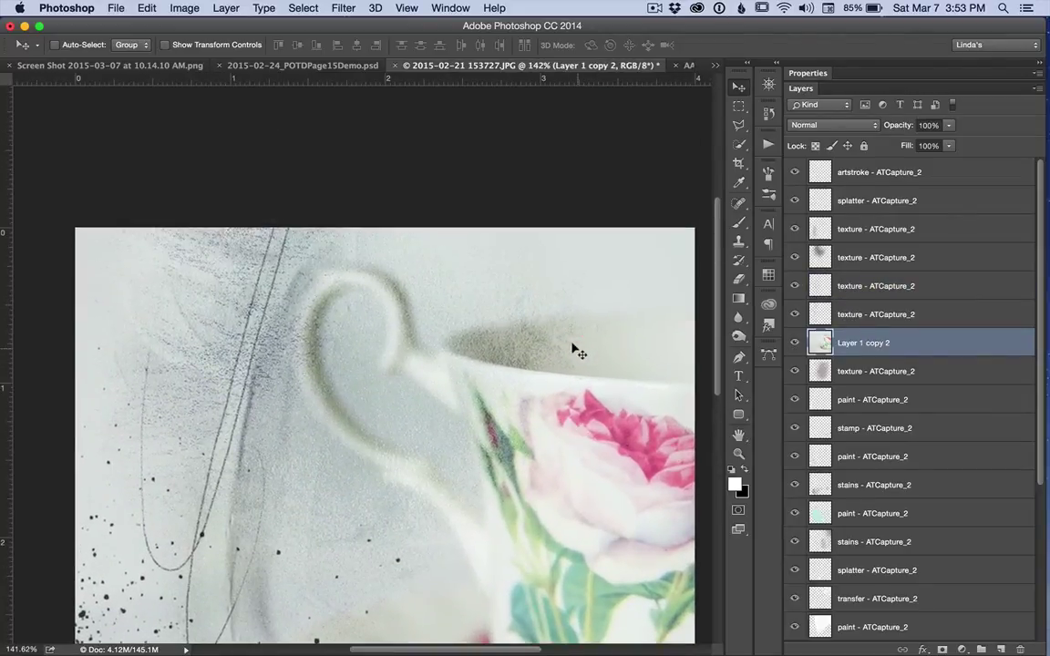
{"action": "scroll", "coordinate": [574, 352], "scroll_direction": "down", "scroll_amount": 2}
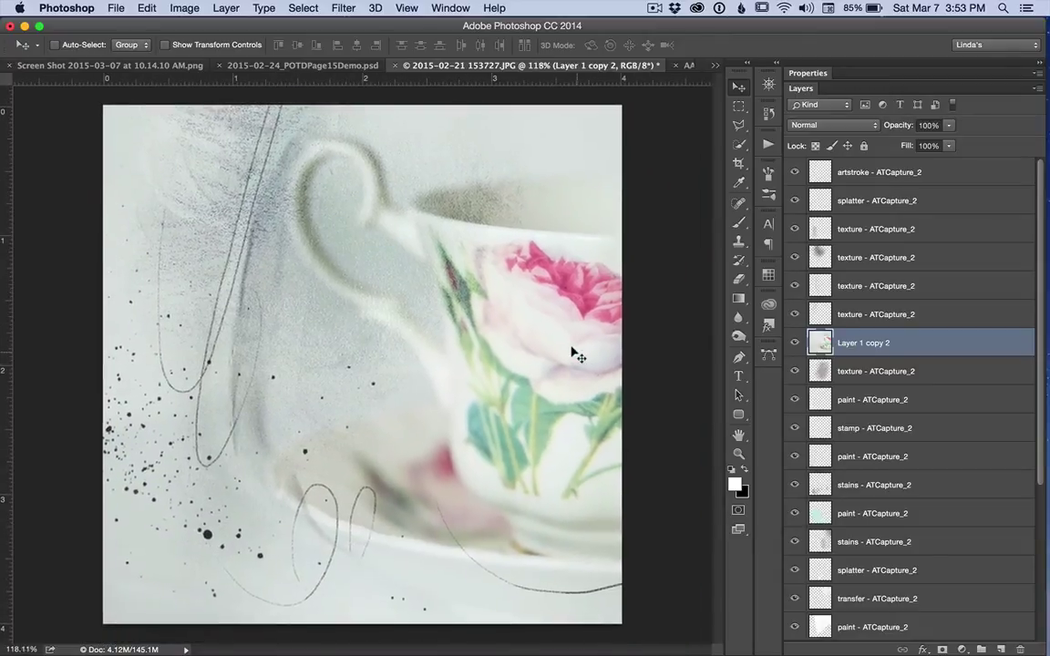
{"action": "left_click", "coordinate": [794, 314]}
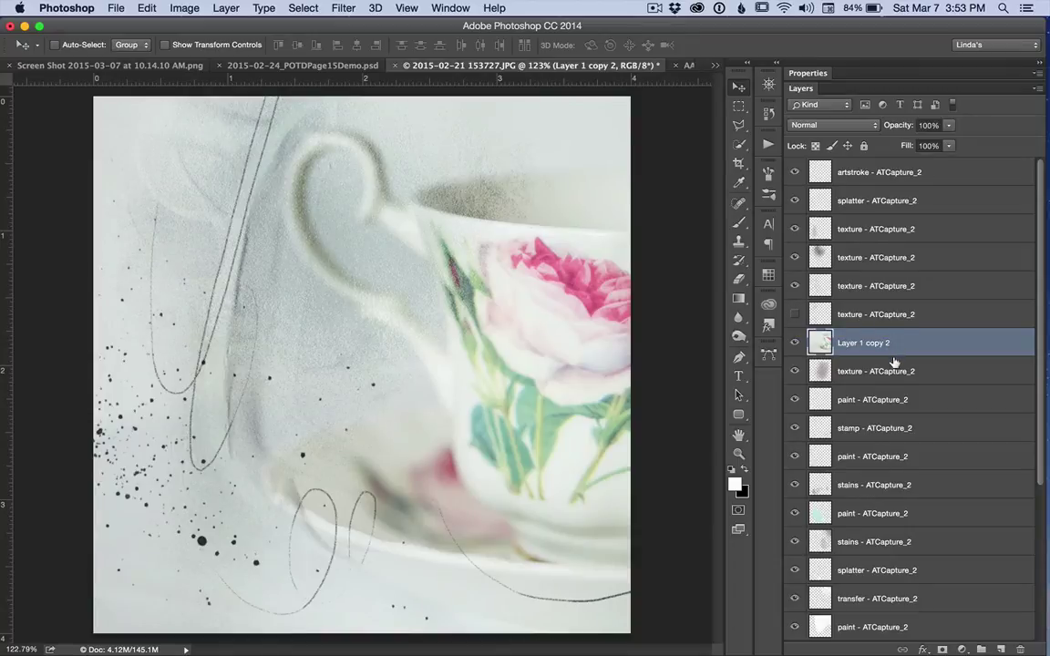
Move Layer 1 copy 2 below the Color Burn texture - ATCapture_2 layer and set that texture's opacity to 80%
{"action": "left_click_drag", "start_coordinate": [895, 342], "coordinate": [893, 373]}
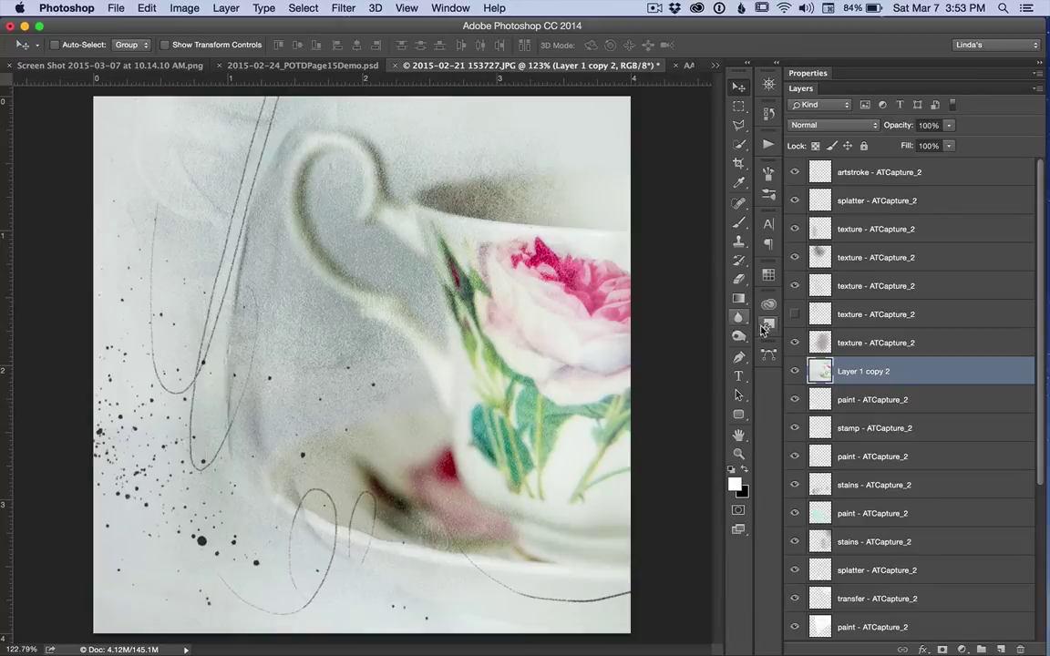
{"action": "left_click", "coordinate": [866, 343]}
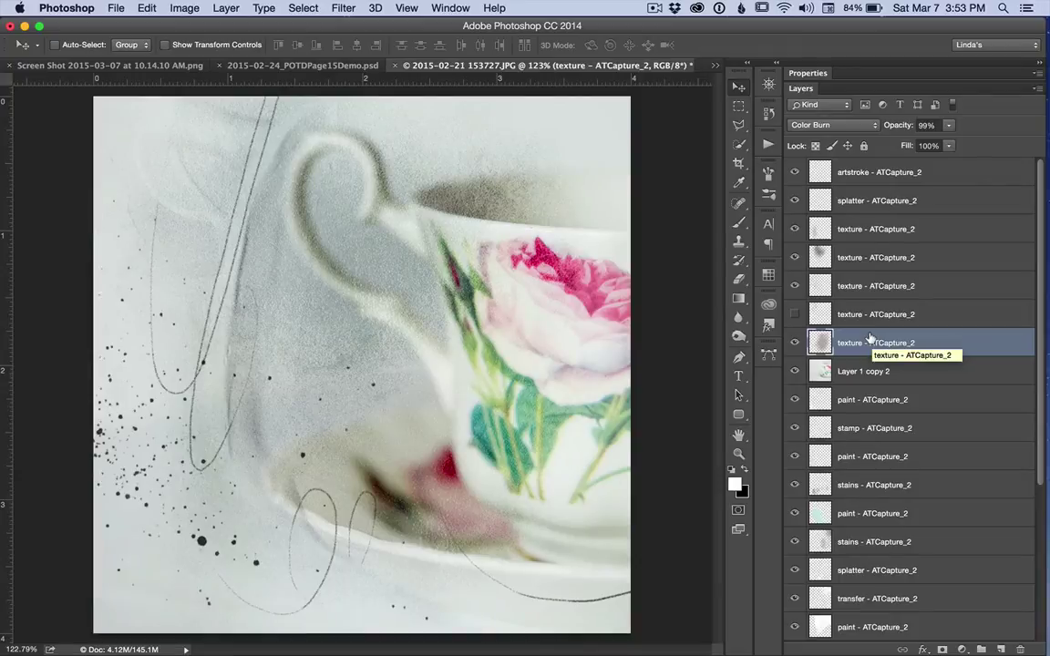
{"action": "key", "text": "8"}
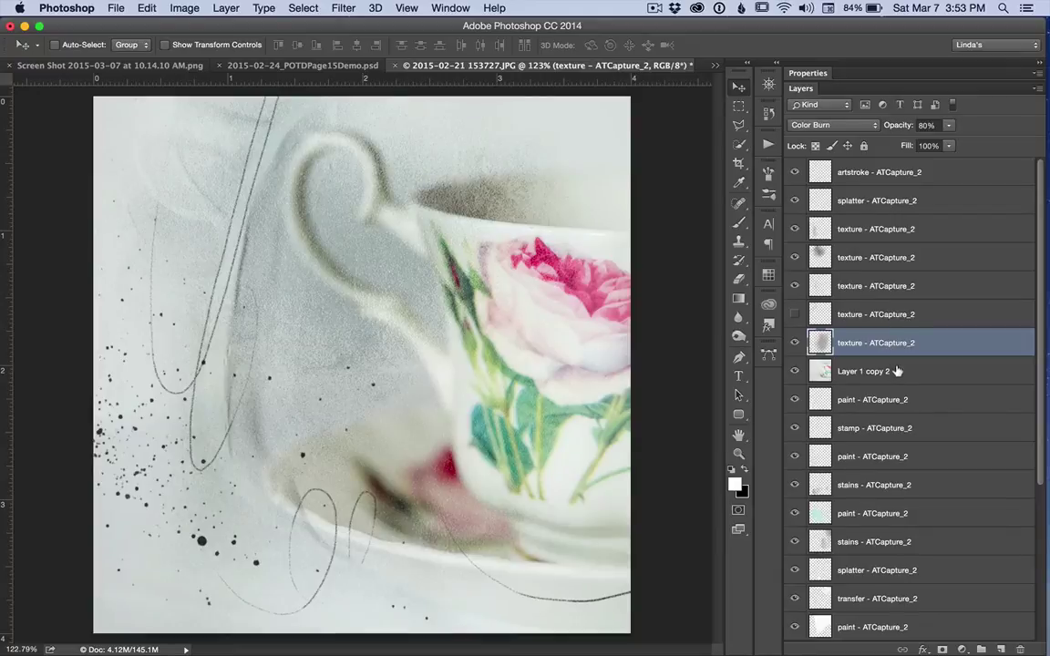
Move Layer 1 copy 2 down below the next paint and stamp - ATCapture_2 layers, hiding both of those layers
{"action": "left_click_drag", "start_coordinate": [898, 375], "coordinate": [895, 411]}
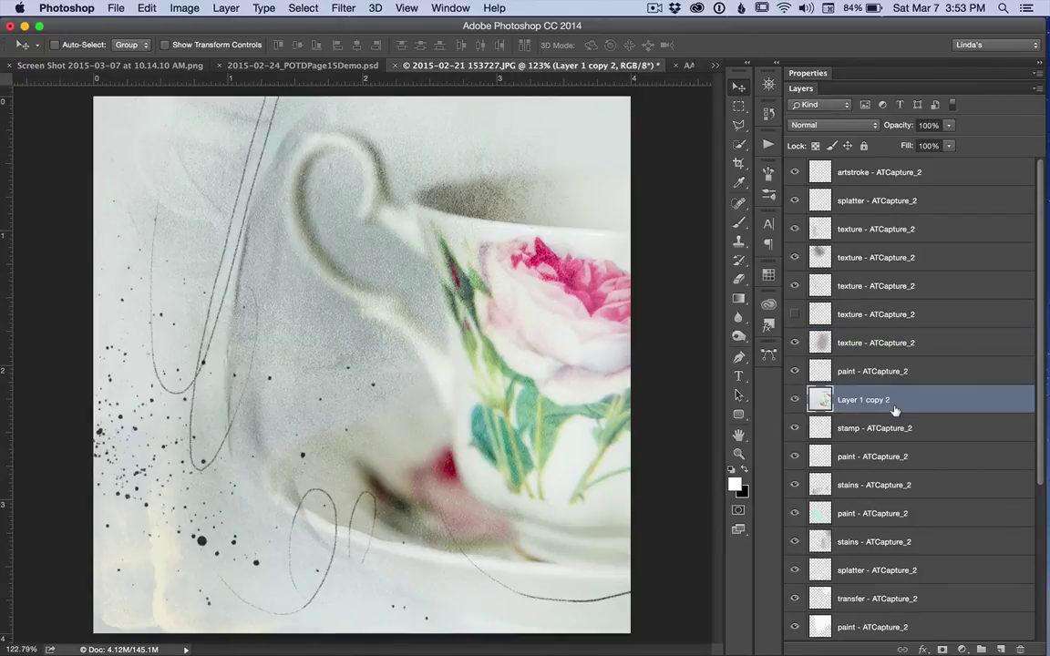
{"action": "left_click", "coordinate": [794, 371]}
{"action": "left_click_drag", "start_coordinate": [860, 402], "coordinate": [870, 435]}
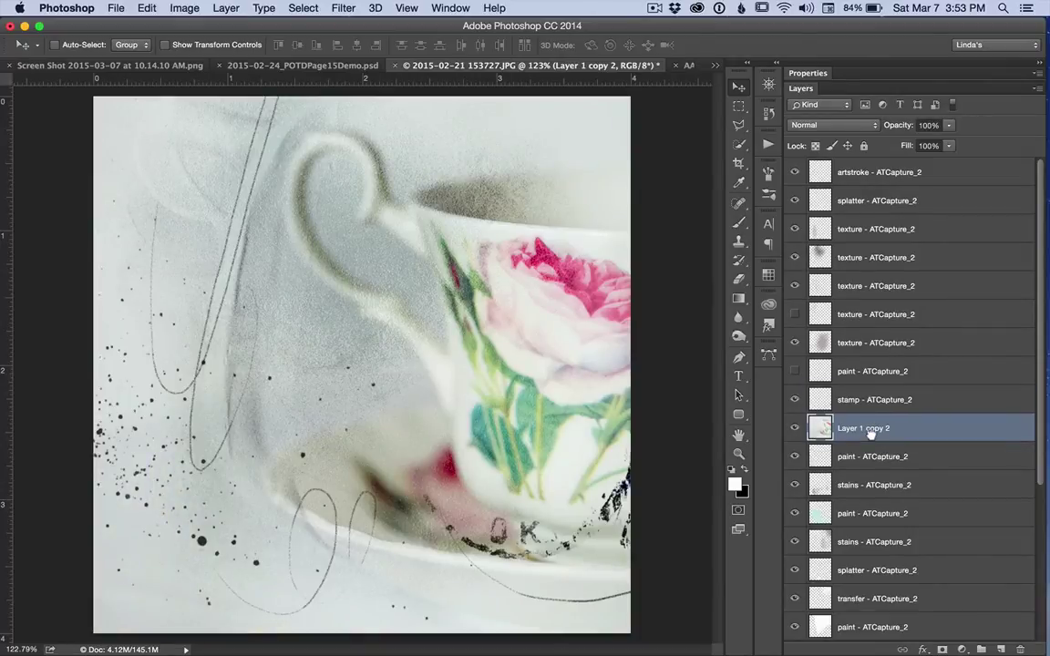
{"action": "left_click", "coordinate": [793, 401]}
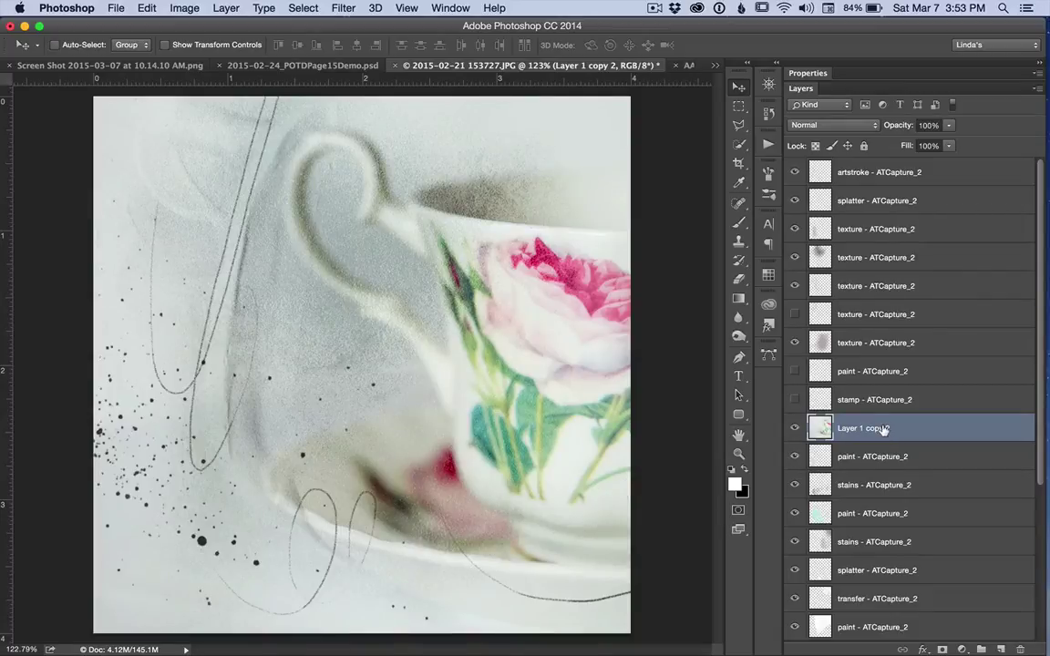
Move Layer 1 copy 2 down below the next paint and stains - ATCapture_2 layers, leaving both visible
{"action": "left_click_drag", "start_coordinate": [882, 430], "coordinate": [874, 460]}
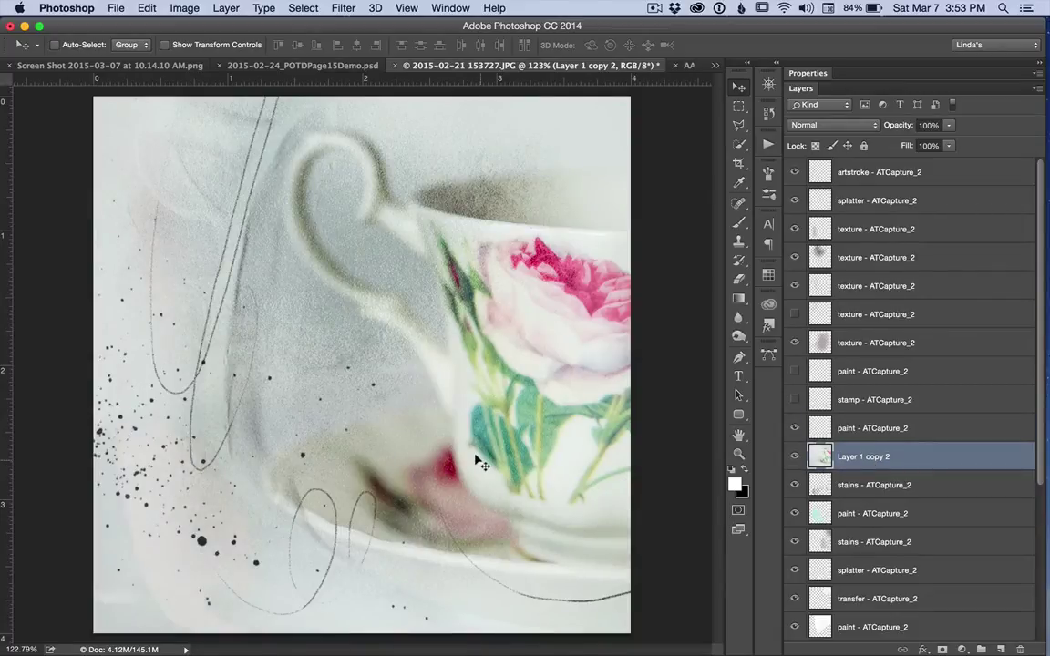
{"action": "scroll", "coordinate": [452, 410], "scroll_direction": "down", "scroll_amount": 3}
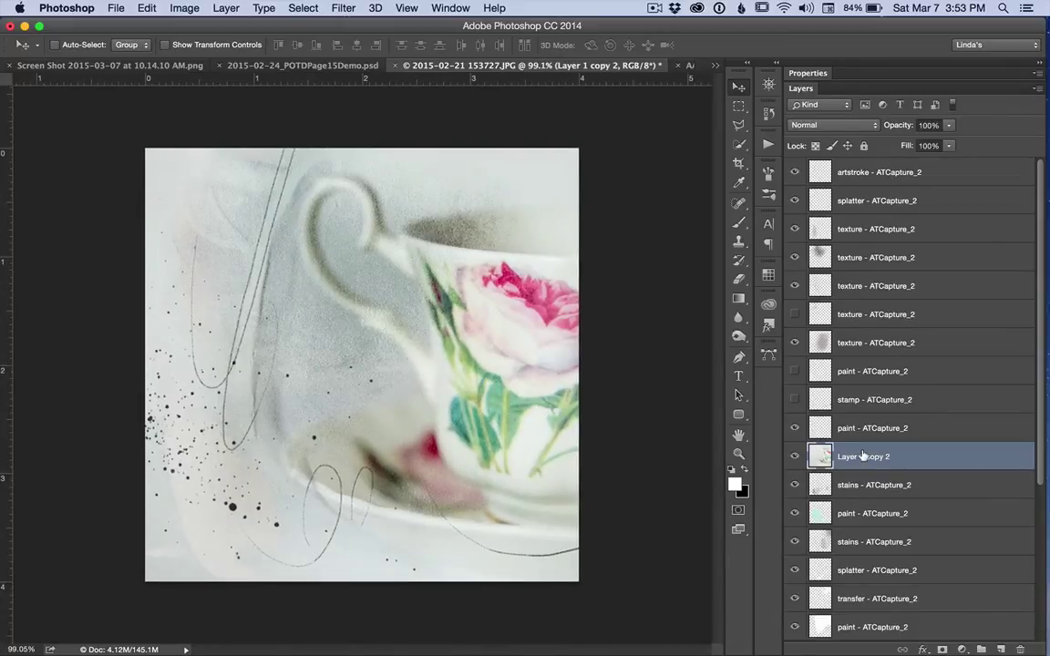
{"action": "left_click_drag", "start_coordinate": [848, 460], "coordinate": [861, 483]}
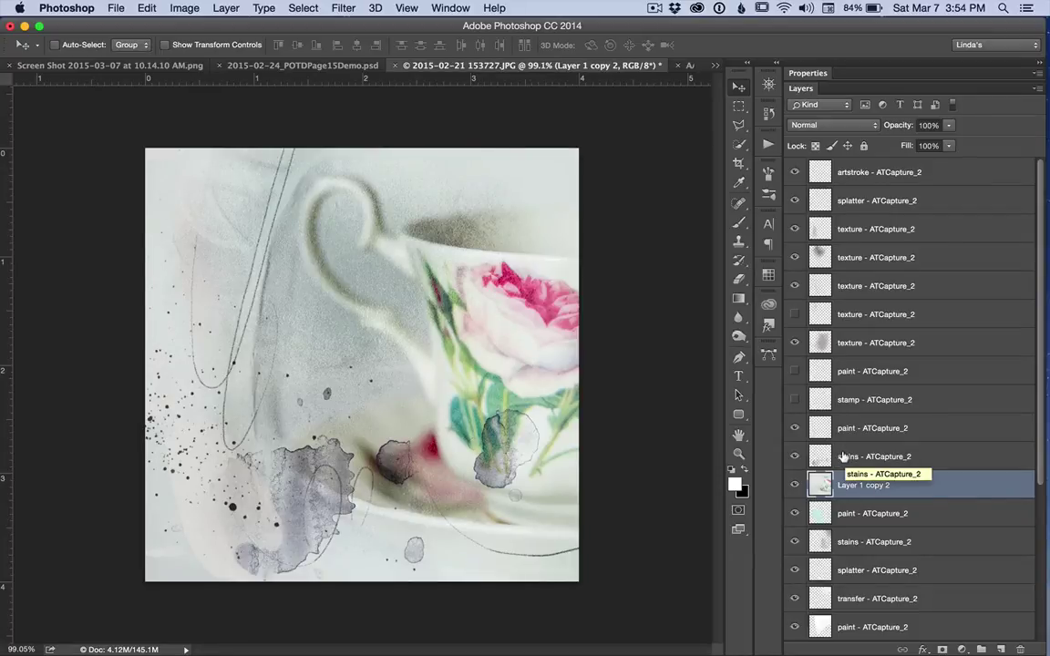
Fill the marks on the stains layer above Layer 1 copy 2 with white and shift them up and left
{"action": "left_click", "coordinate": [875, 456]}
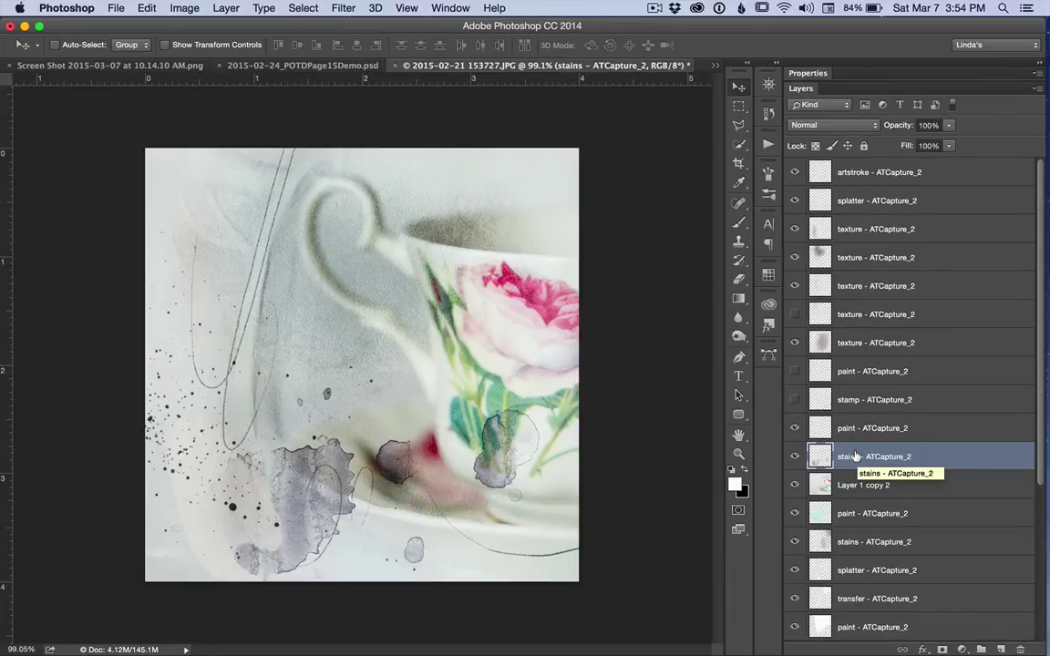
{"action": "key", "text": "alt+shift+BackSpace"}
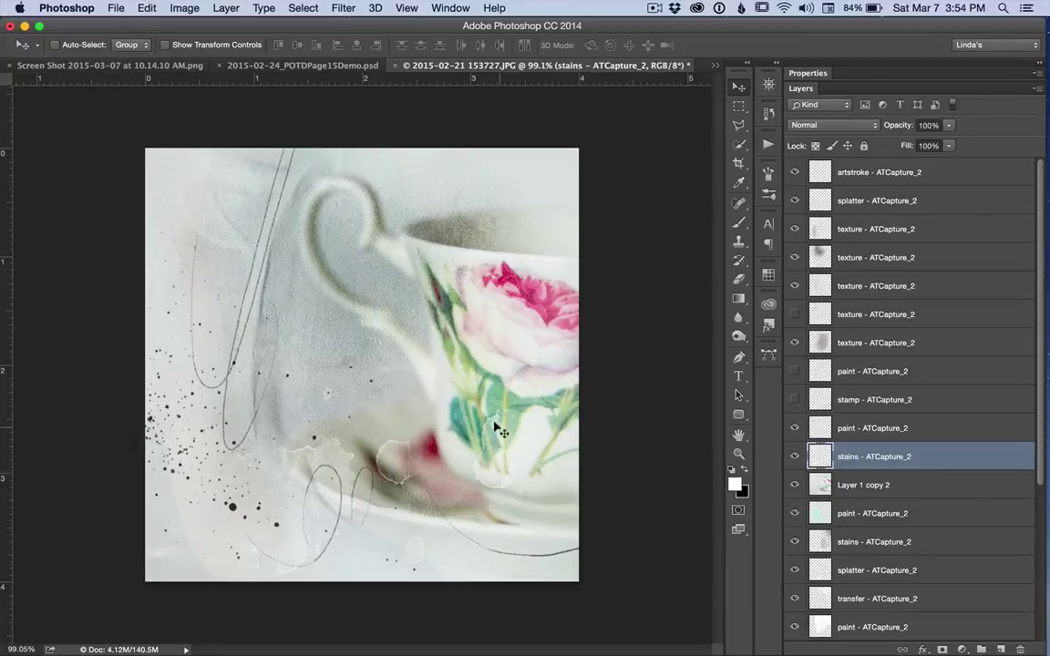
{"action": "mouse_move", "coordinate": [446, 390]}
{"action": "left_mouse_down"}
{"action": "mouse_move", "coordinate": [451, 403]}
{"action": "mouse_move", "coordinate": [450, 380]}
{"action": "mouse_move", "coordinate": [442, 403]}
{"action": "left_mouse_up"}
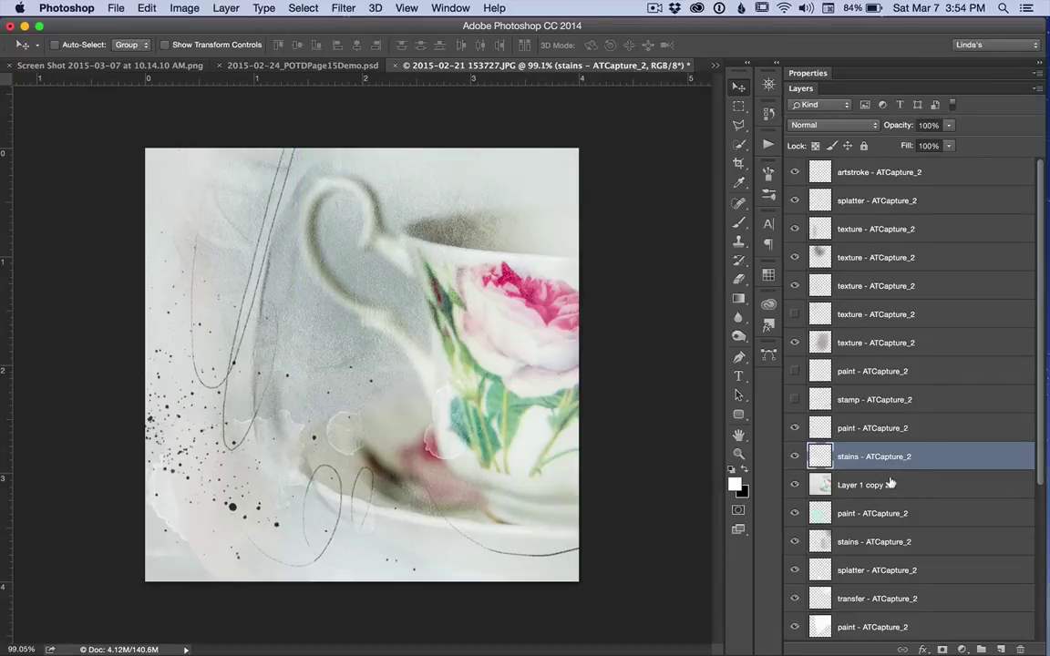
Move Layer 1 copy 2 below the green paint - ATCapture_2 layer and set that paint layer's opacity to 75%
{"action": "left_click_drag", "start_coordinate": [891, 486], "coordinate": [891, 516]}
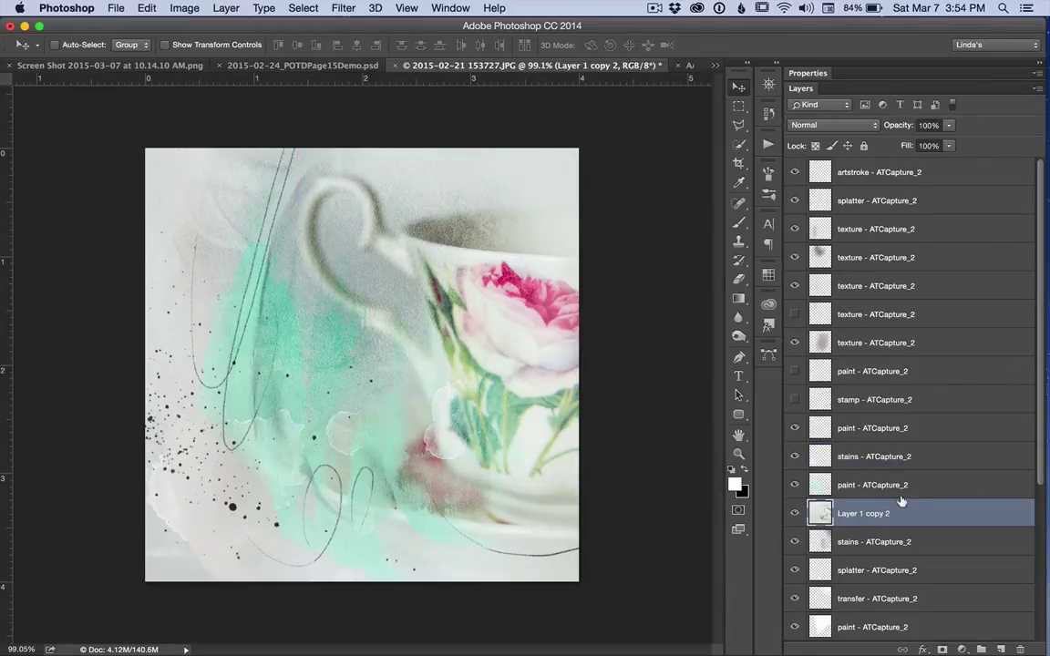
{"action": "left_click", "coordinate": [906, 484]}
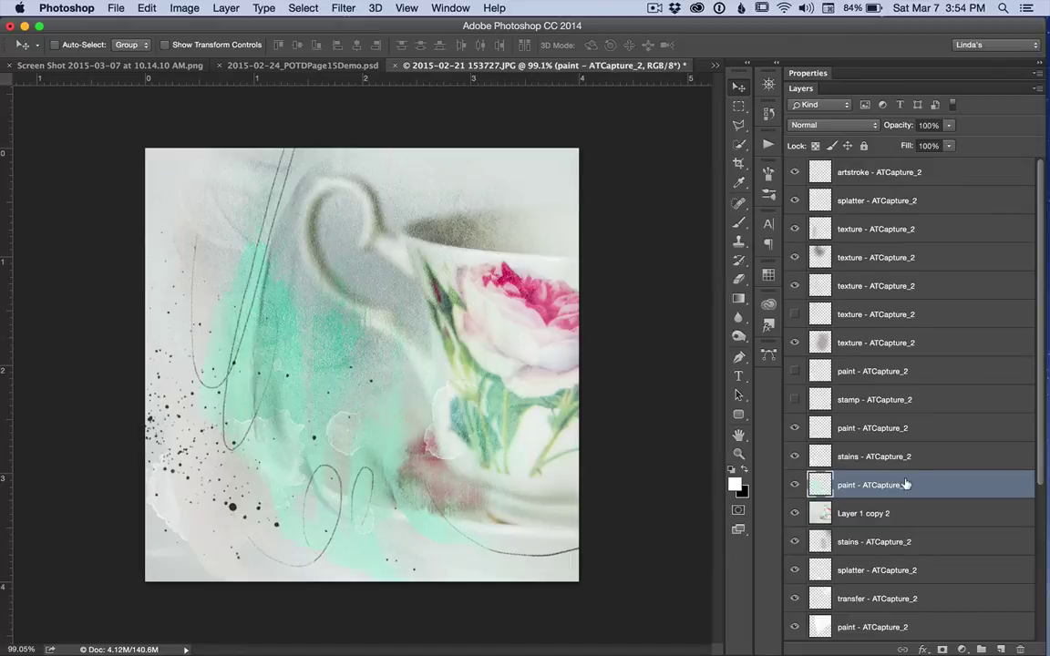
{"action": "key", "text": "7"}
{"action": "key", "text": "5"}
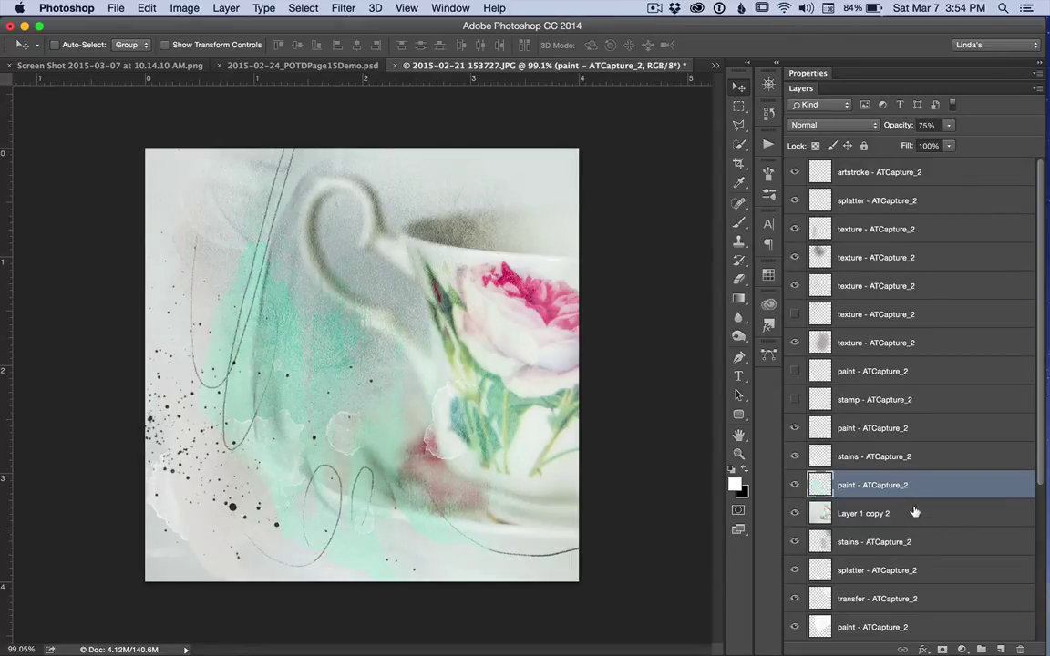
Move Layer 1 copy 2 down below the next stains and splatter - ATCapture_2 layers
{"action": "left_click_drag", "start_coordinate": [914, 514], "coordinate": [904, 545]}
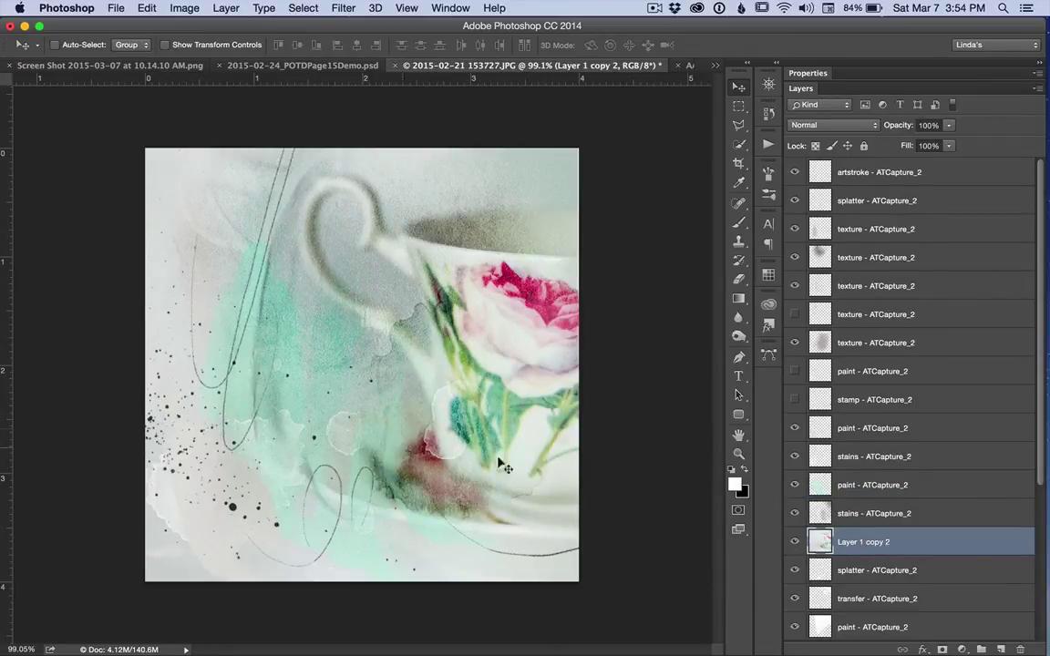
{"action": "scroll", "coordinate": [922, 515], "scroll_direction": "down", "scroll_amount": 5}
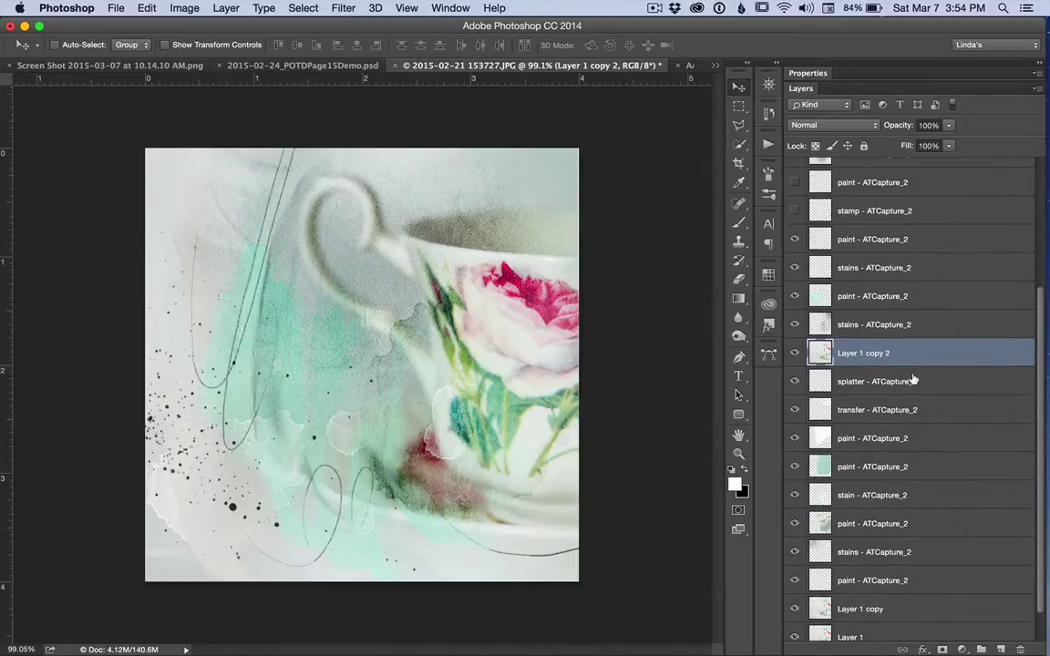
{"action": "left_click_drag", "start_coordinate": [913, 360], "coordinate": [915, 389]}
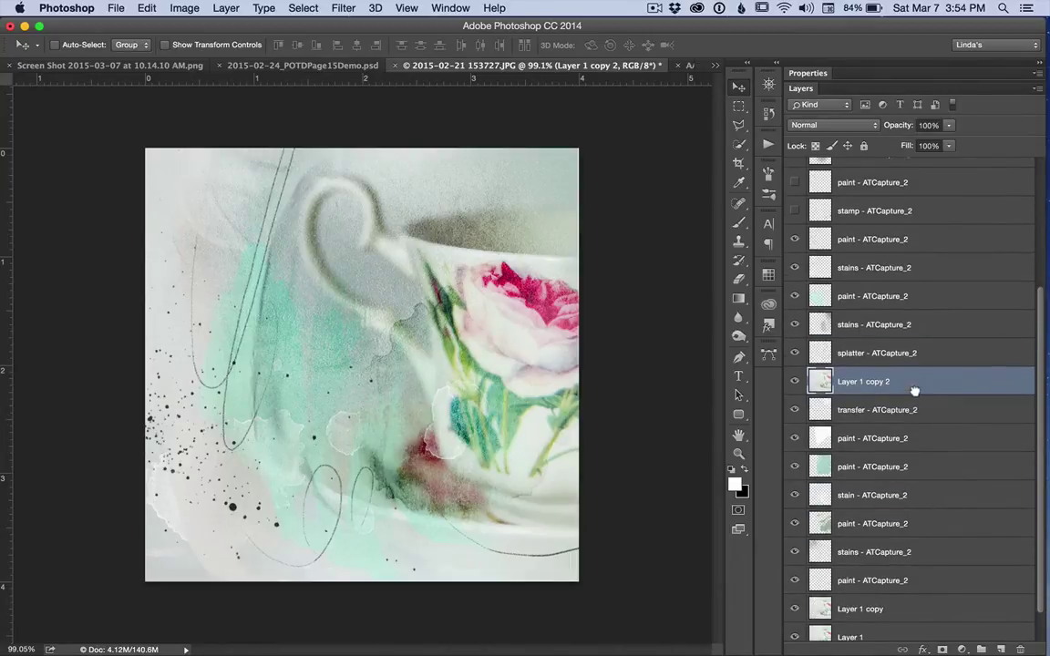
Recolor the splatter above Layer 1 copy 2 white and move it left and slightly up, onto the green paint beside the cup
{"action": "left_click_drag", "start_coordinate": [489, 408], "coordinate": [474, 401]}
{"action": "key", "text": "super+z"}
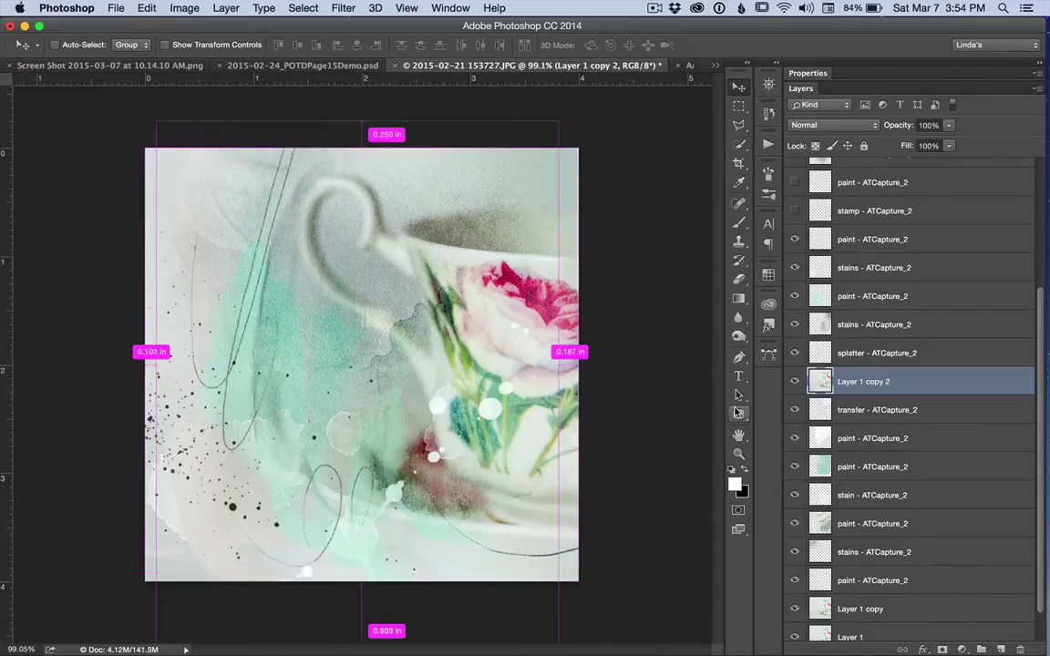
{"action": "left_click", "coordinate": [847, 356]}
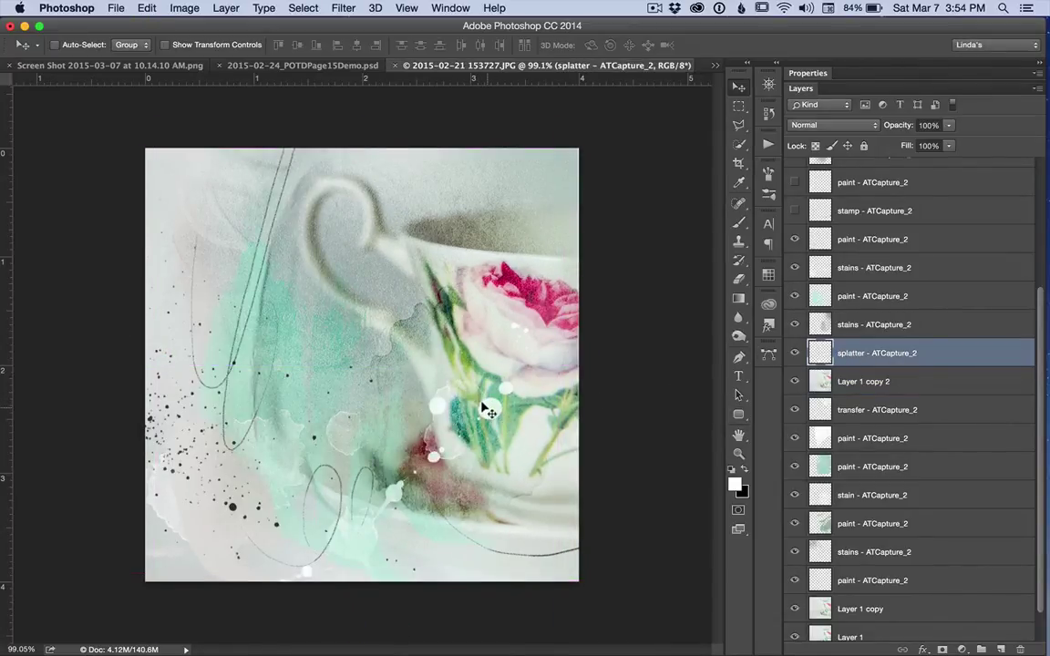
{"action": "left_click_drag", "start_coordinate": [447, 404], "coordinate": [370, 386]}
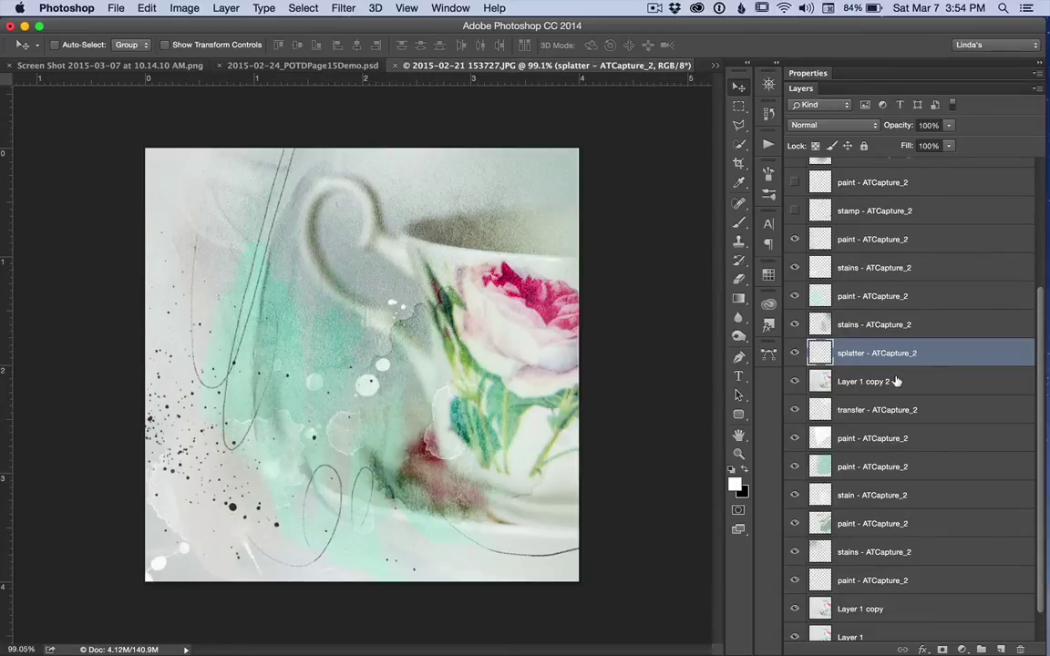
Clip Layer 1 copy 2 to the transfer - ATCapture_2 layer directly beneath it
{"action": "left_click_drag", "start_coordinate": [837, 381], "coordinate": [894, 394]}
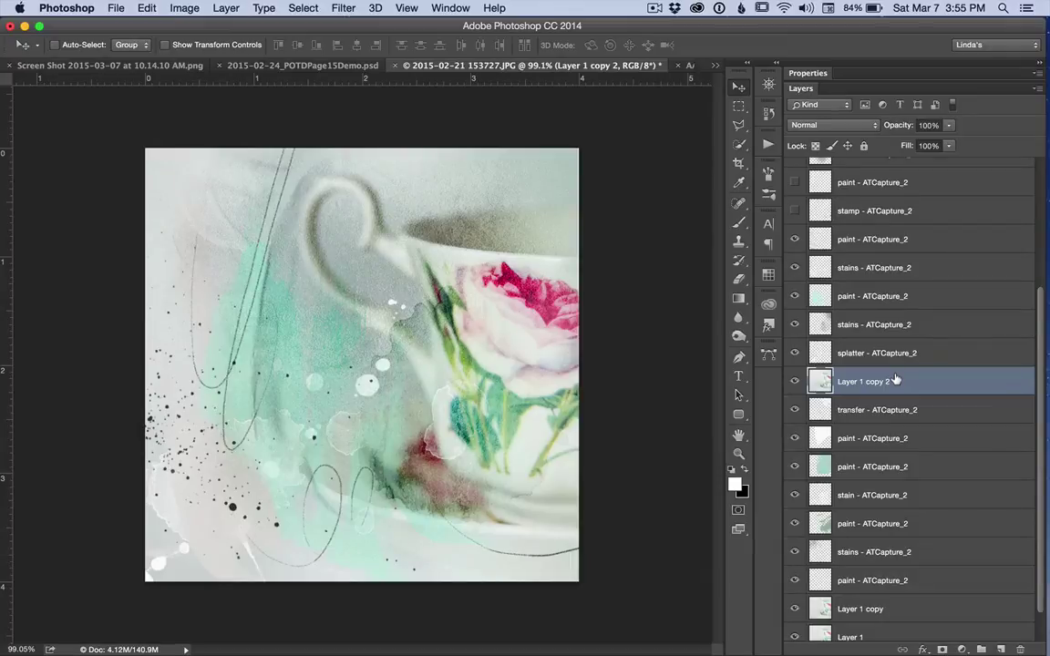
{"action": "key", "text": "super+alt+g"}
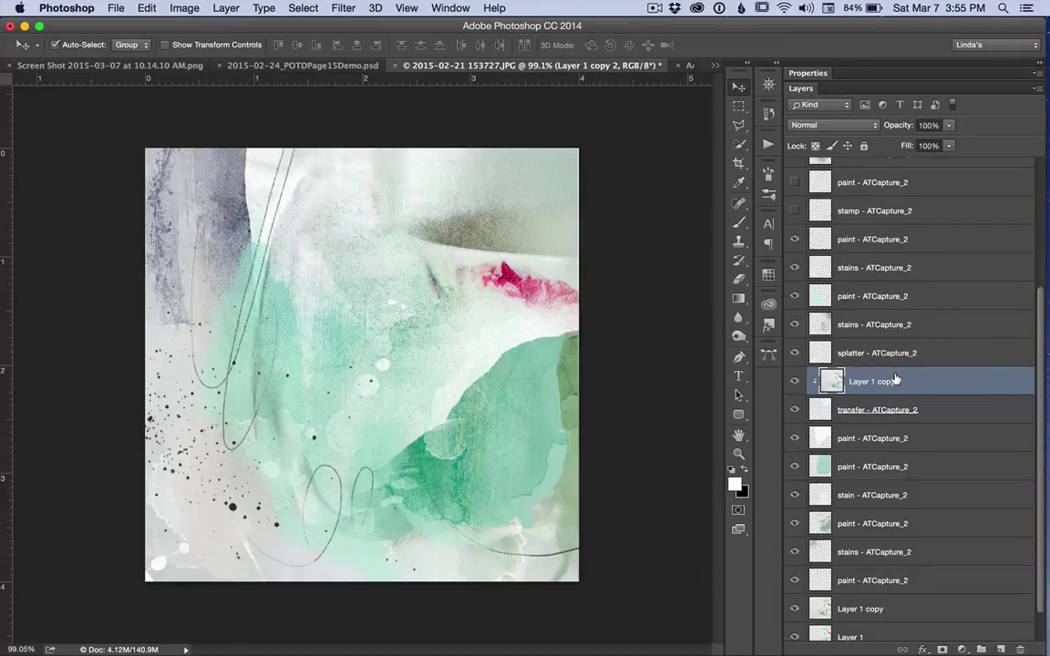
{"action": "key", "text": "super+alt+g"}
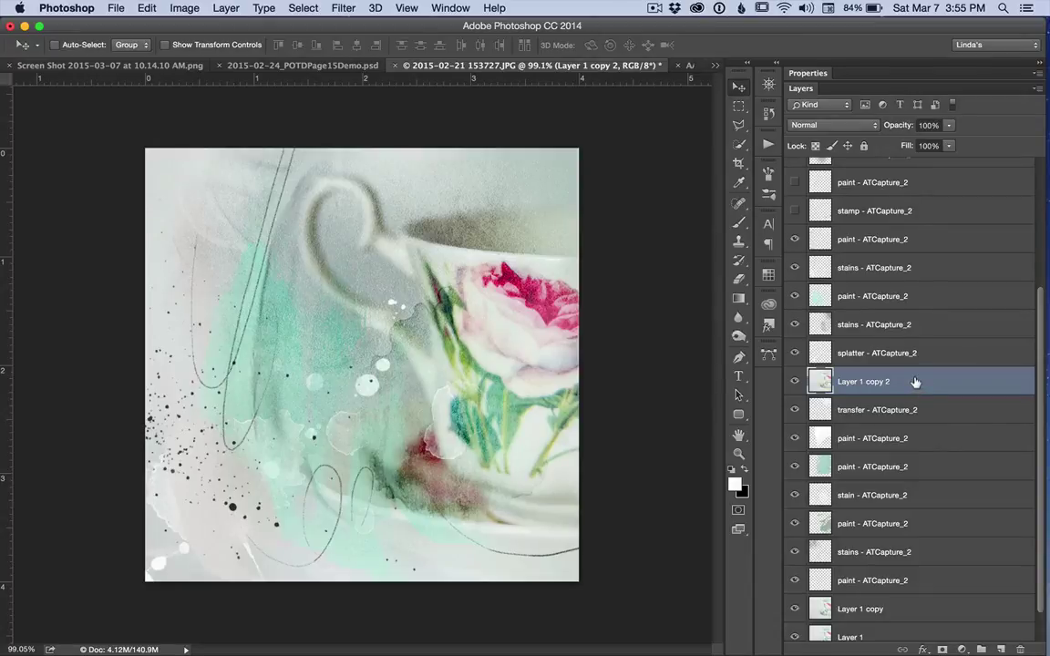
{"action": "left_click_drag", "start_coordinate": [916, 383], "coordinate": [915, 389]}
{"action": "key", "text": "alt+super+g"}
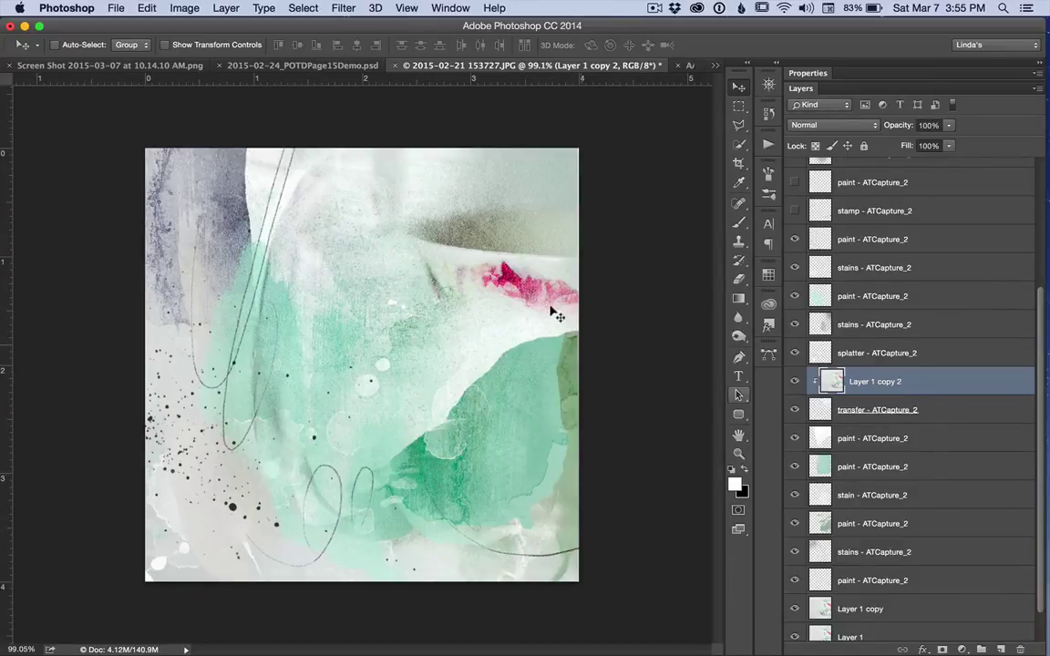
Move Layer 1 copy up to just below the transfer layer and clip it to the paint - ATCapture_2 layer beneath
{"action": "scroll", "coordinate": [961, 599], "scroll_direction": "down", "scroll_amount": 2}
{"action": "scroll", "coordinate": [961, 602], "scroll_direction": "up", "scroll_amount": 1}
{"action": "left_click_drag", "start_coordinate": [961, 602], "coordinate": [933, 425]}
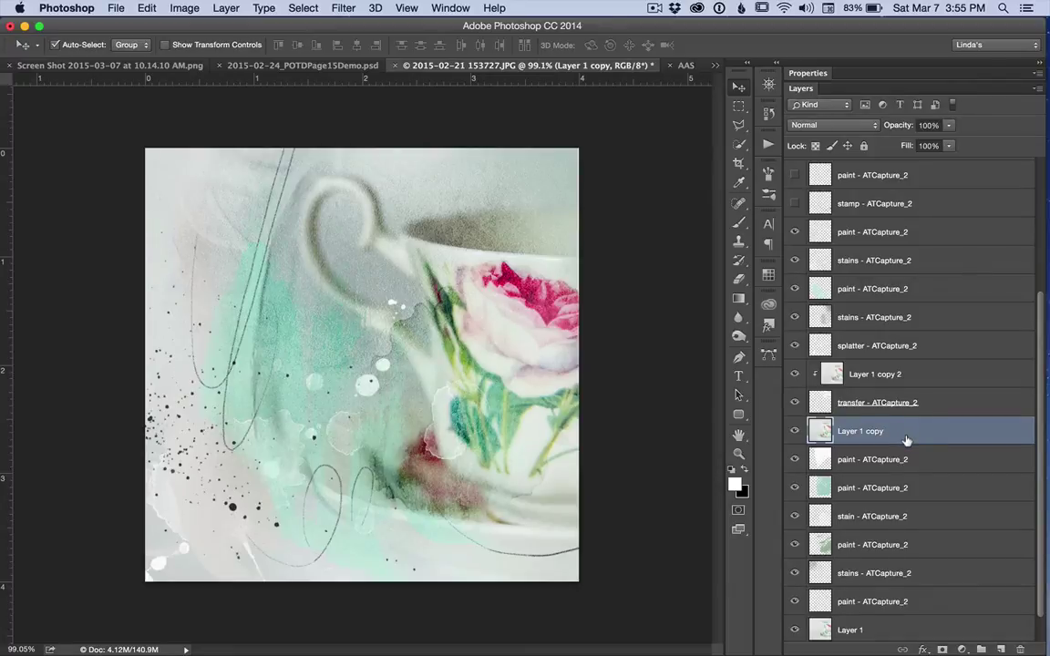
{"action": "left_click_drag", "start_coordinate": [907, 440], "coordinate": [907, 441]}
{"action": "key", "text": "super+alt+g"}
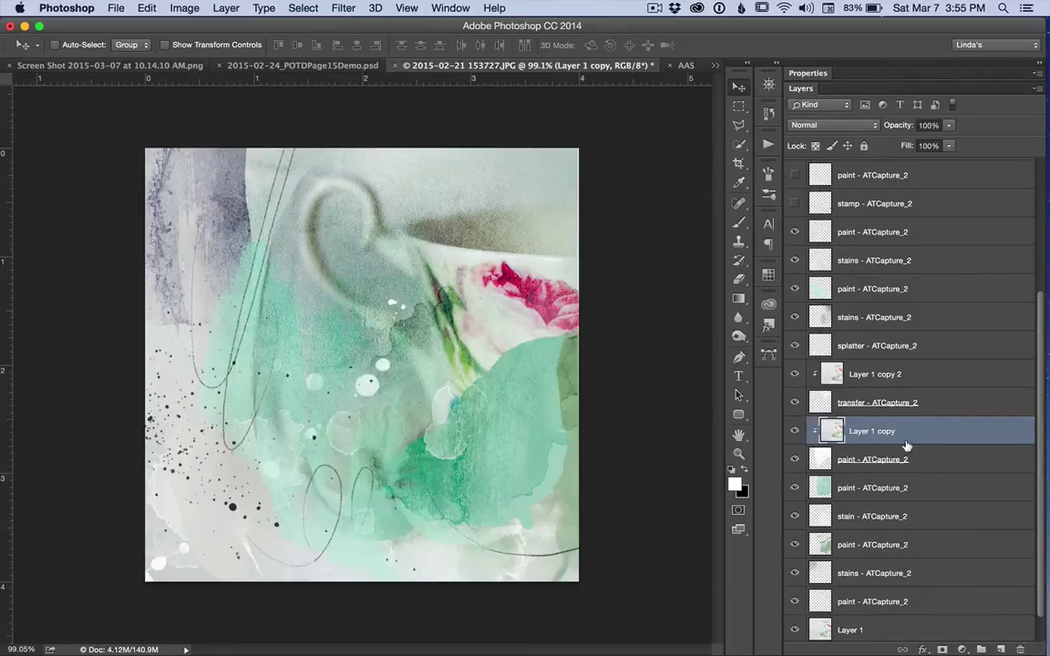
Hide the two green paint layers above and below the stain - ATCapture_2 layer, and move Layer 1 above the lowest stains layer
{"action": "left_click", "coordinate": [793, 488]}
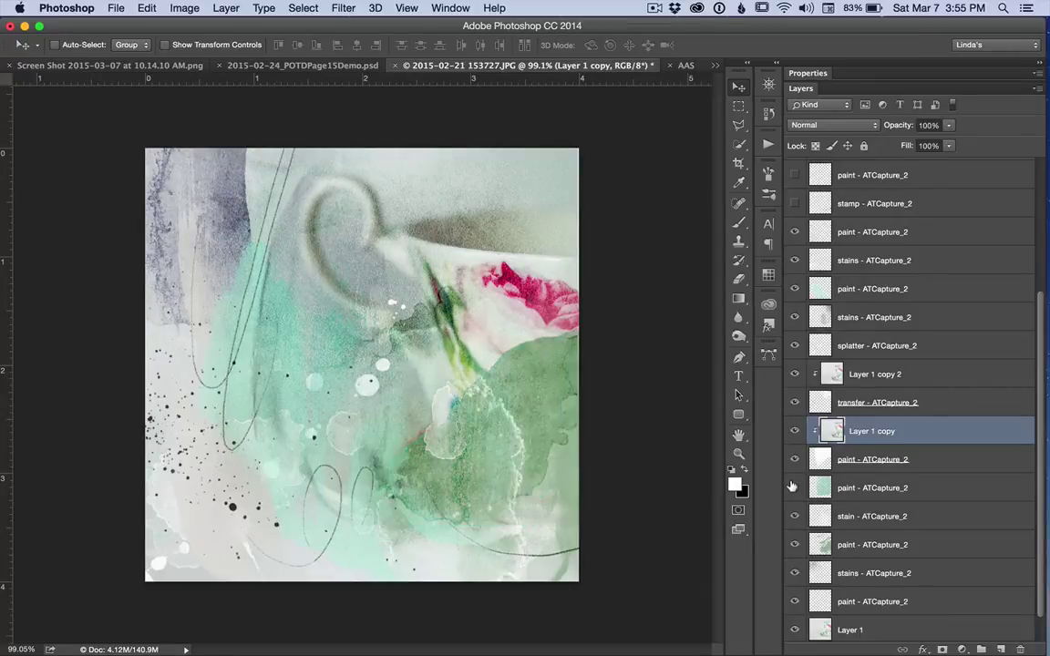
{"action": "left_click", "coordinate": [793, 545]}
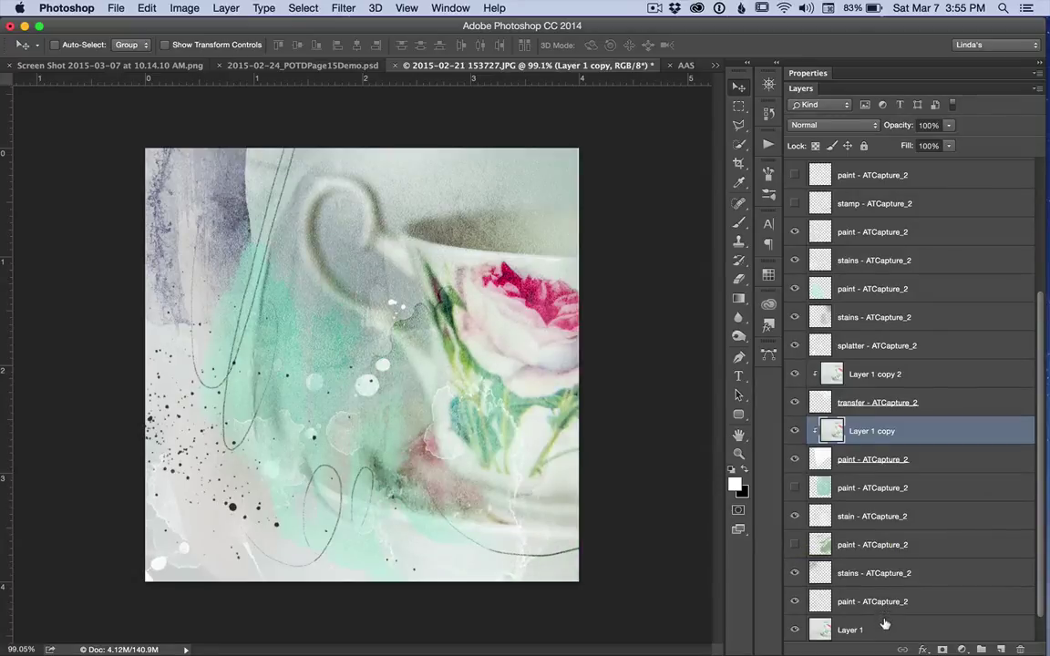
{"action": "left_click_drag", "start_coordinate": [884, 625], "coordinate": [880, 566]}
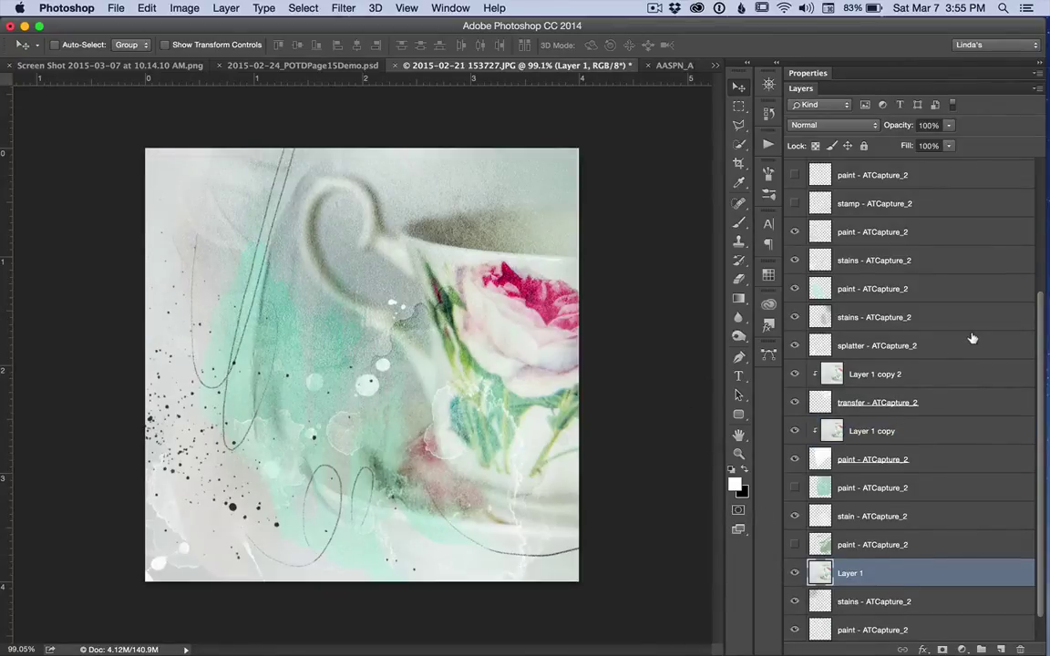
{"action": "scroll", "coordinate": [972, 338], "scroll_direction": "up", "scroll_amount": 5}
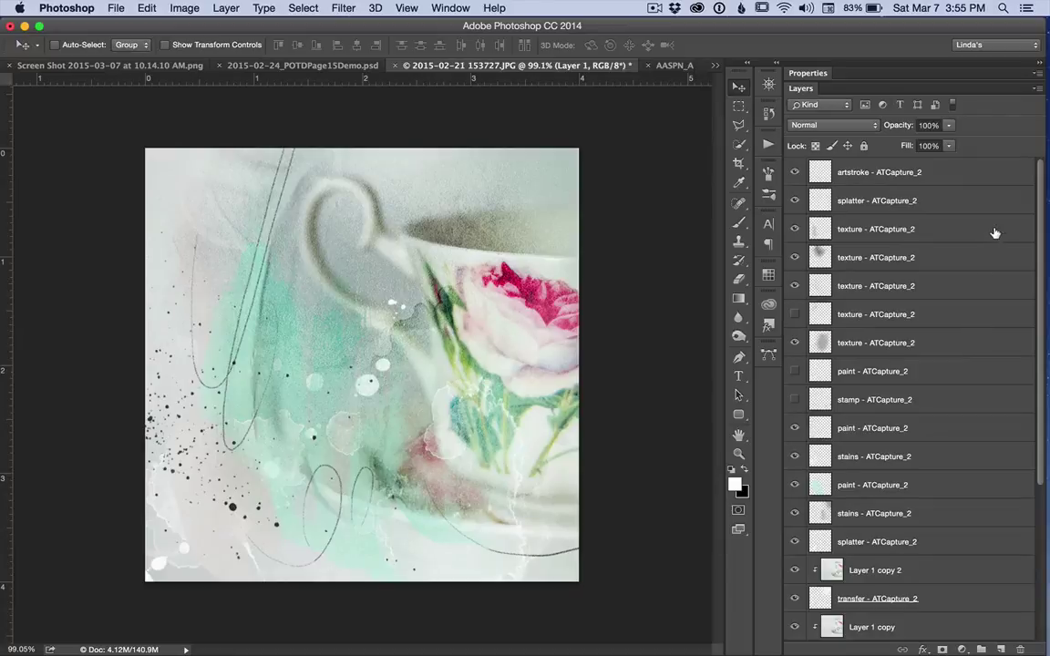
Stamp all visible layers into a new layer above the artstroke - ATCapture_2 layer and name it Composite
{"action": "left_click", "coordinate": [960, 174]}
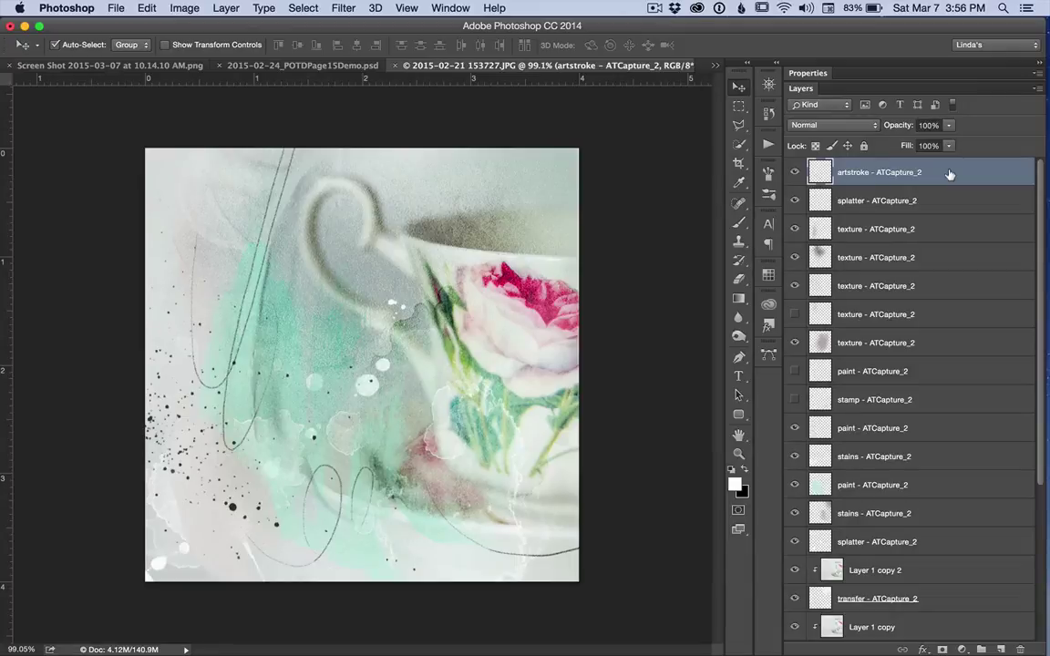
{"action": "key", "text": "alt+shift+super+e"}
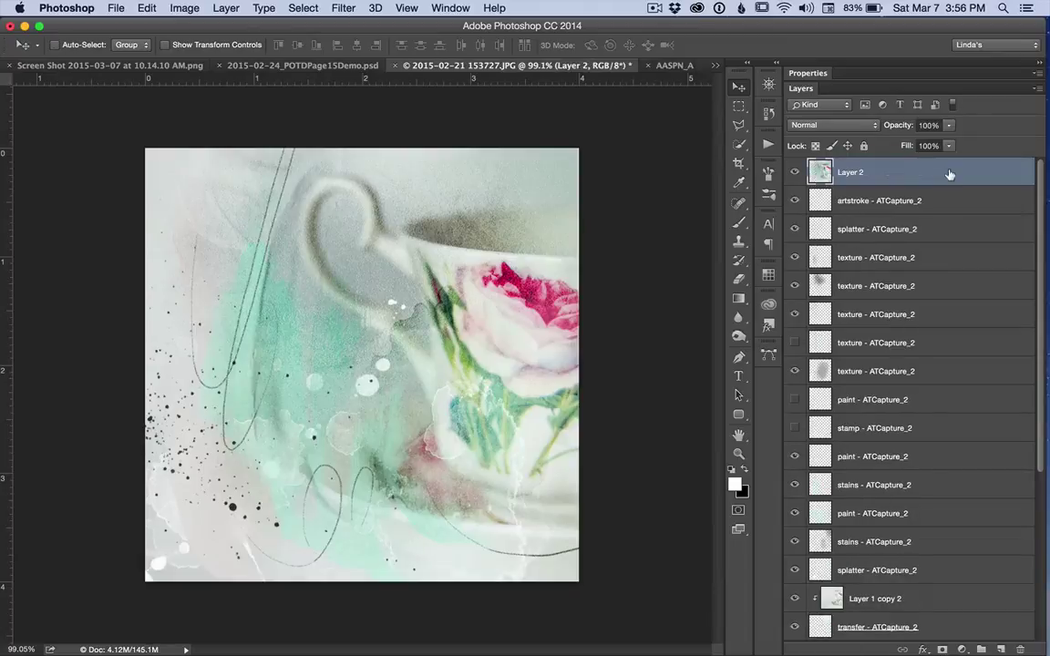
{"action": "double_click", "coordinate": [847, 171]}
{"action": "type", "text": "Composite"}
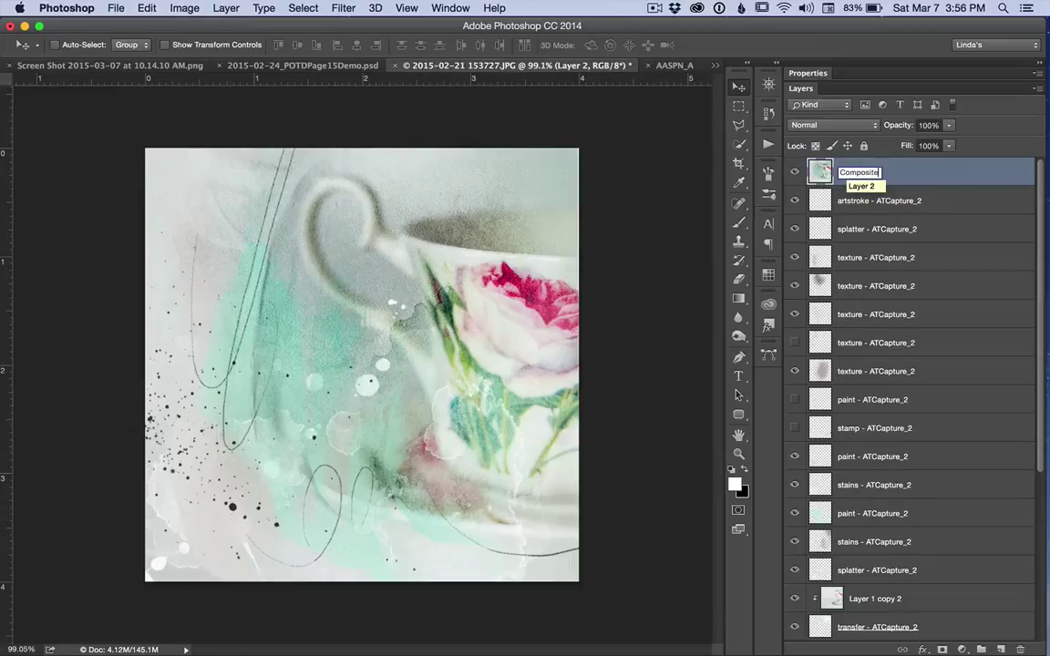
{"action": "key", "text": "Return"}
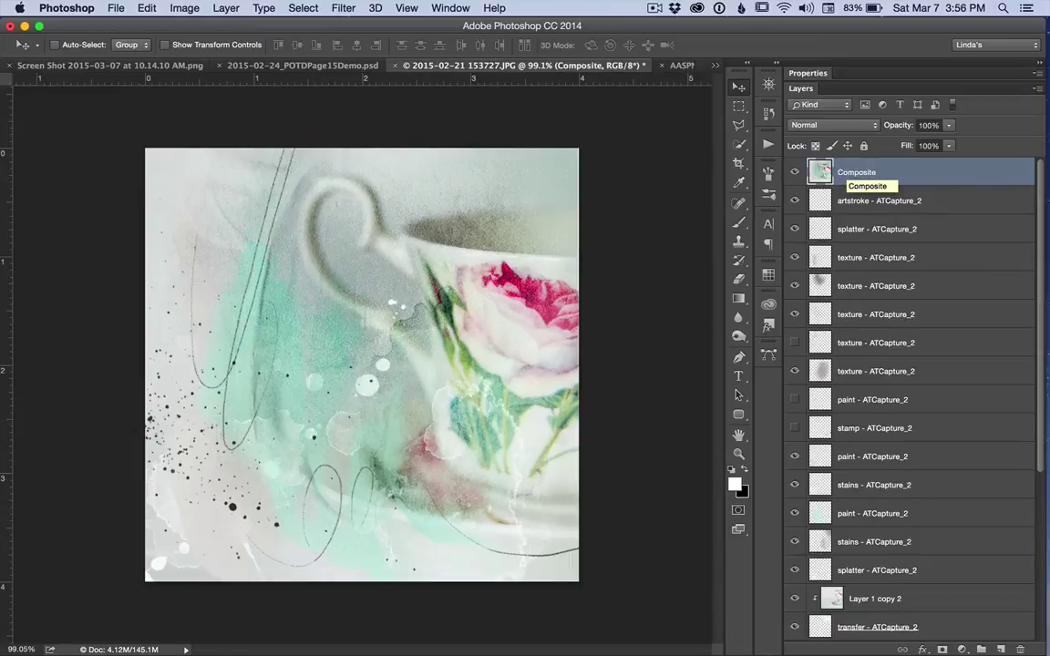
{"action": "left_click", "coordinate": [793, 171]}
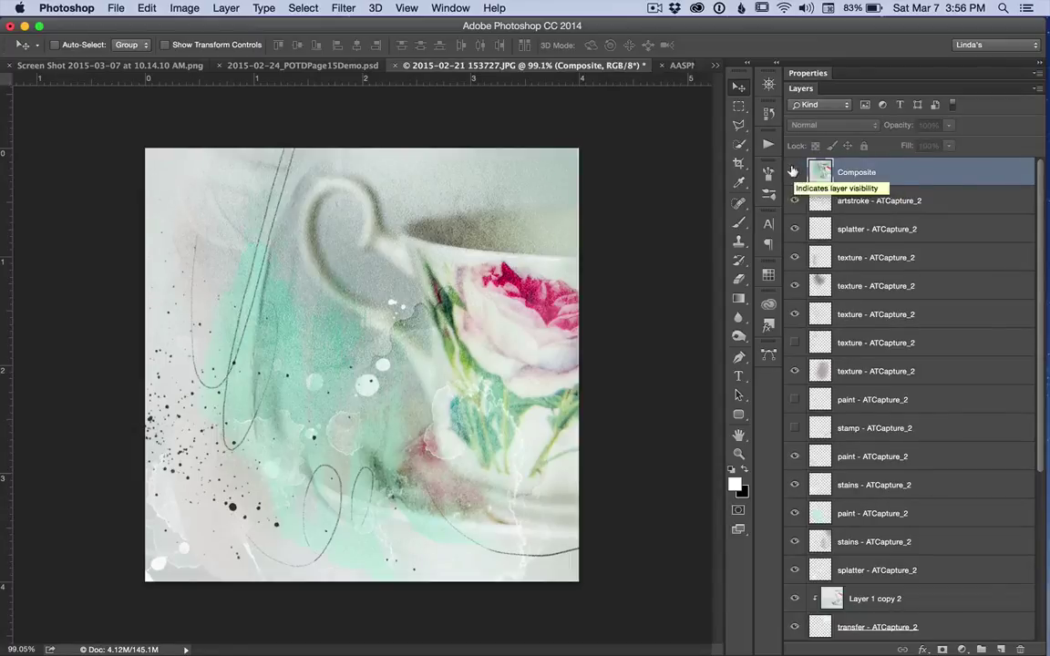
{"action": "left_click", "coordinate": [794, 172]}
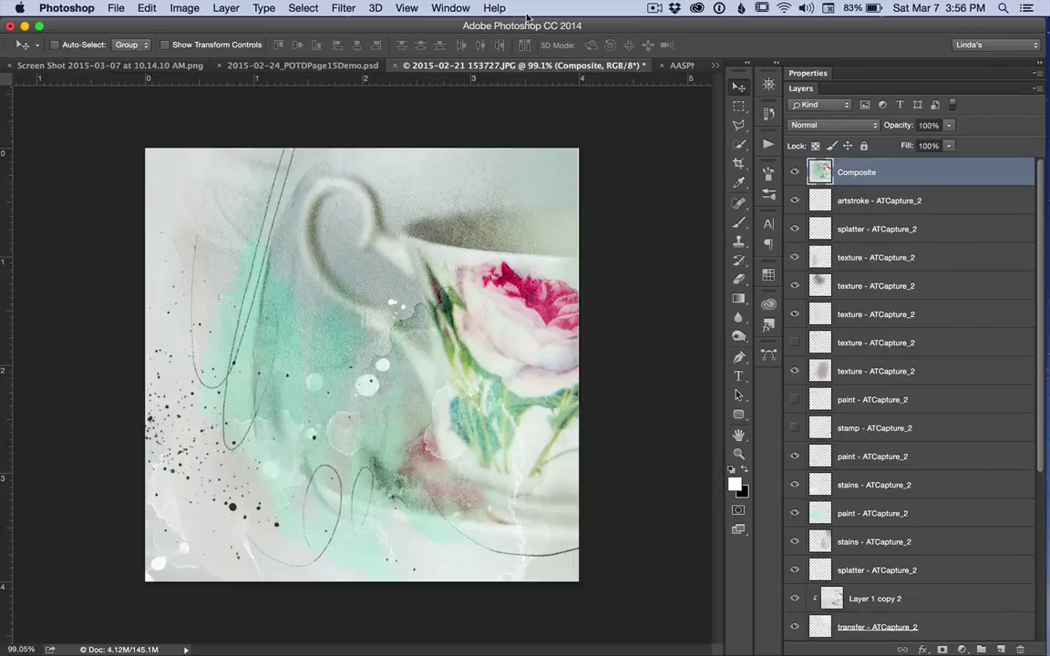
Arrange the documents 2-up vertically, with the teacup photo side by side with 2015-02-24_POTDPage15Demo.psd
{"action": "left_click", "coordinate": [450, 7]}
{"action": "mouse_move", "coordinate": [637, 24]}
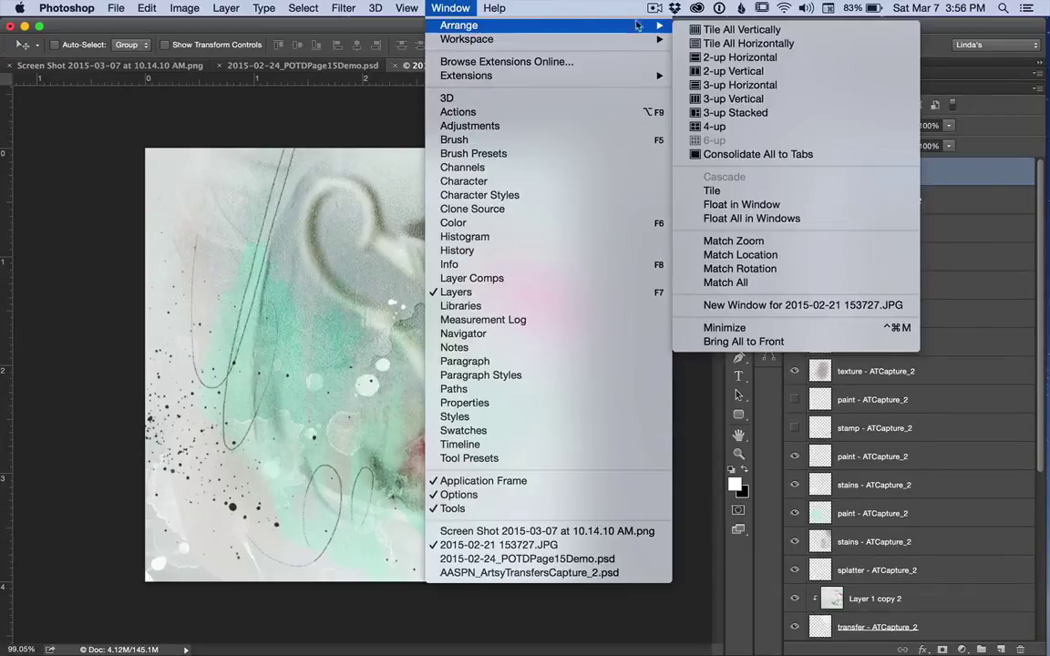
{"action": "left_click", "coordinate": [740, 73]}
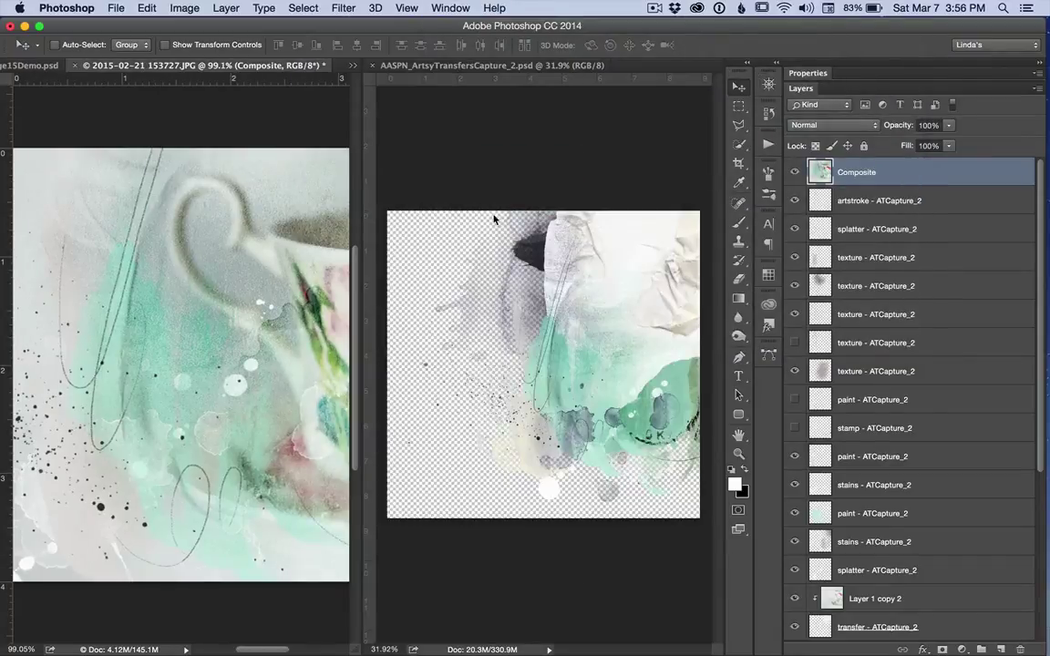
{"action": "left_click_drag", "start_coordinate": [230, 74], "coordinate": [510, 91]}
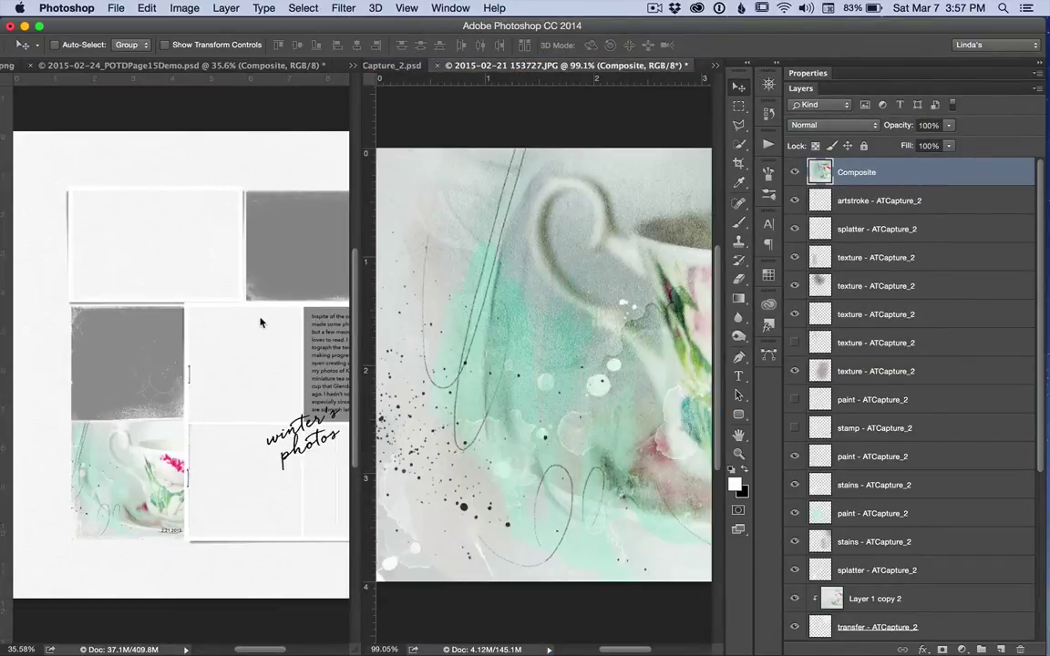
In 2015-02-24_POTDPage15Demo.psd, hide the existing Composite layer and make fotomask 12 the active layer
{"action": "left_click", "coordinate": [115, 424]}
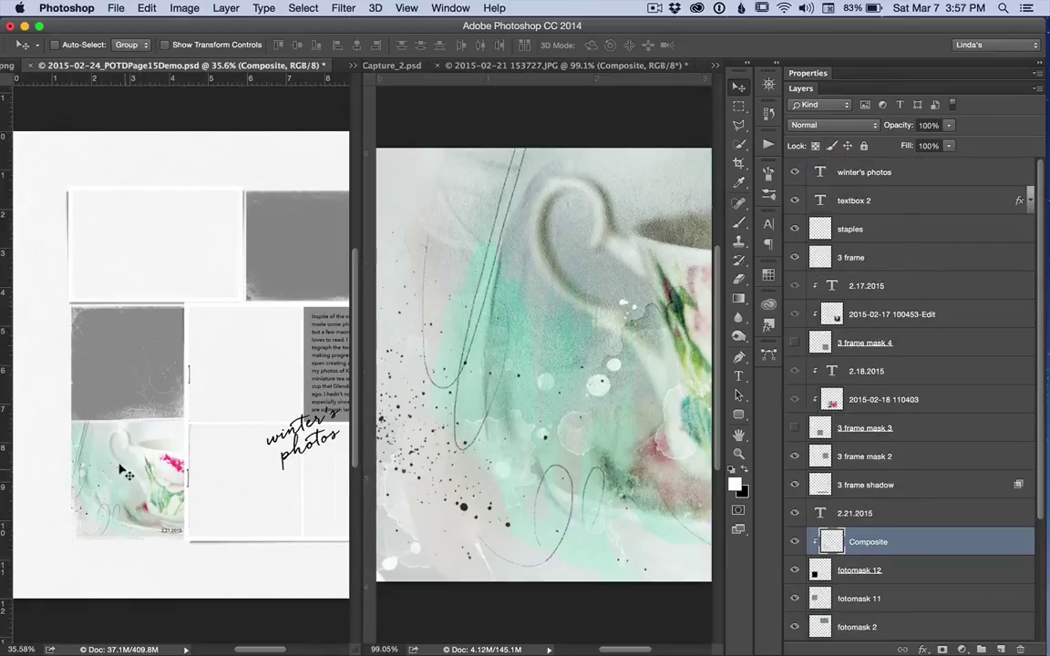
{"action": "left_click", "coordinate": [795, 541]}
{"action": "left_click", "coordinate": [898, 570]}
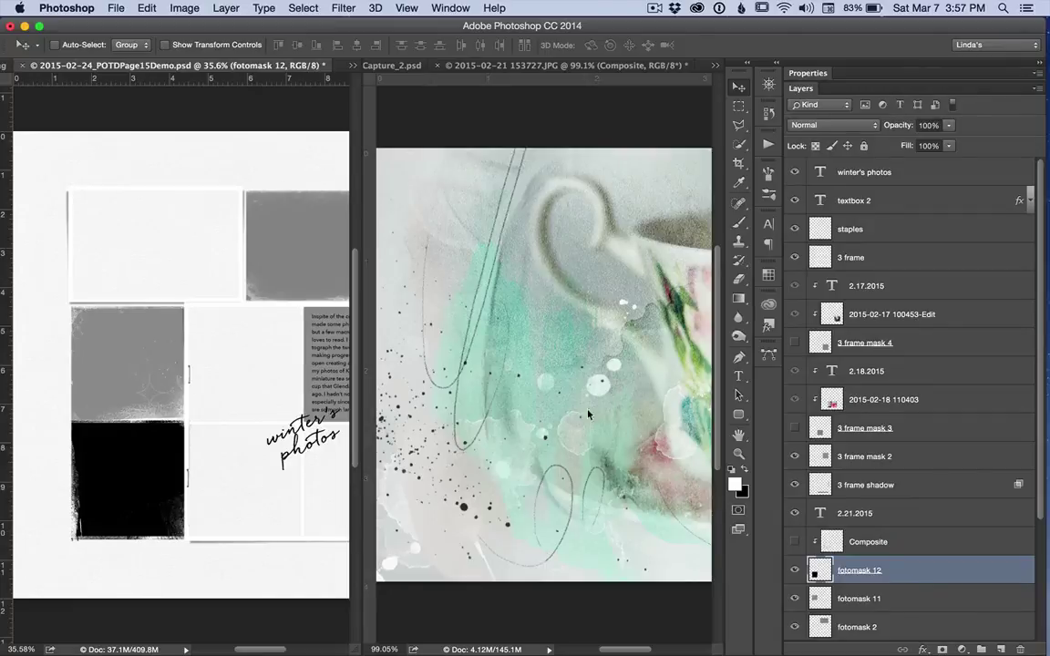
Copy the teacup photo's Composite layer into the page document directly above fotomask 12 and release its clipping mask
{"action": "left_click", "coordinate": [570, 311]}
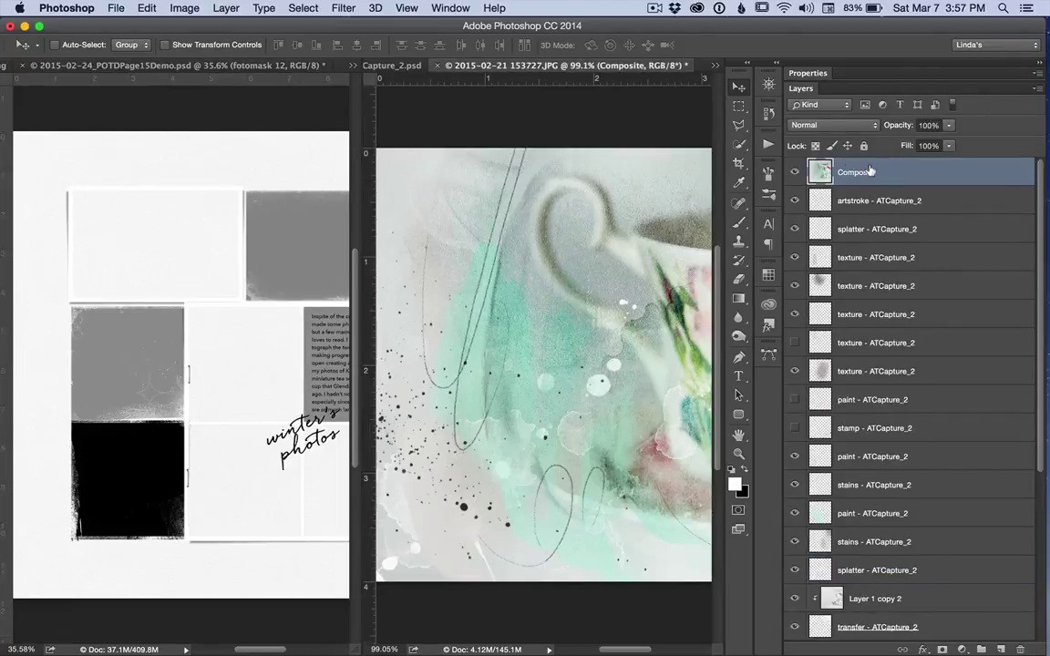
{"action": "left_click_drag", "start_coordinate": [870, 171], "coordinate": [137, 447]}
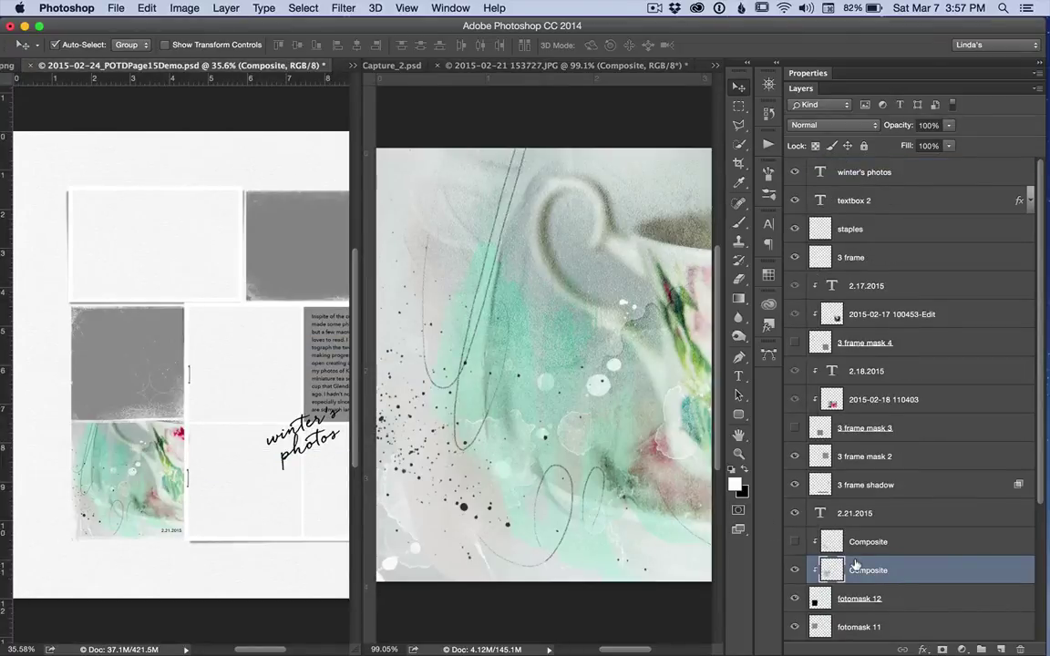
{"action": "key", "text": "super"}
{"action": "key", "text": "super+alt+g"}
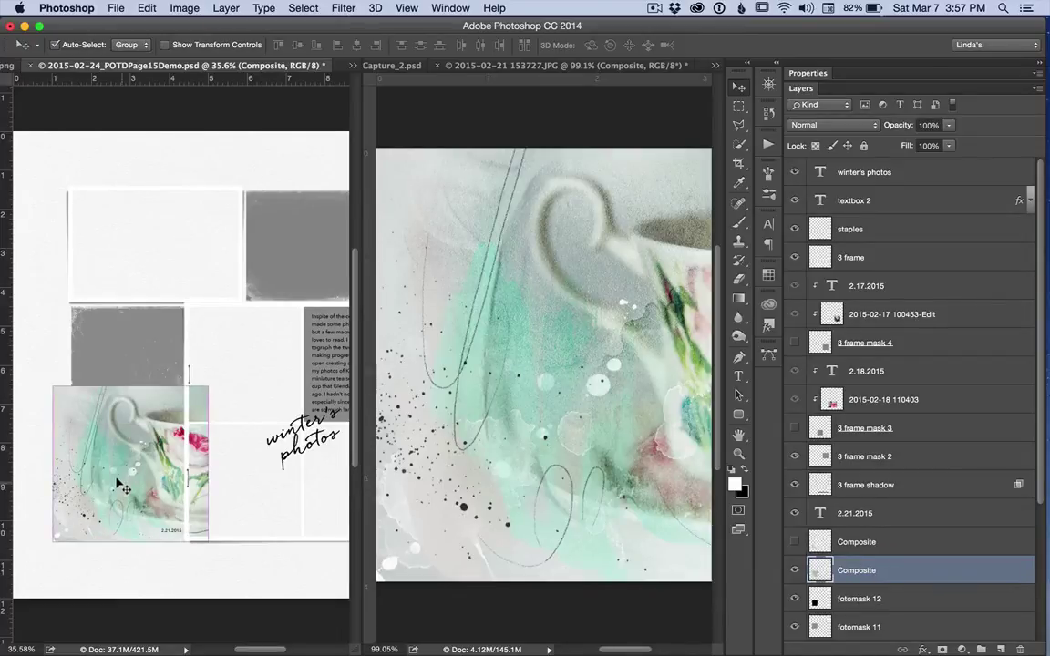
Scale the copied Composite layer proportionally to 77.75% to cover the fotomask 12 frame, and clip it to fotomask 12
{"action": "key", "text": "super+t"}
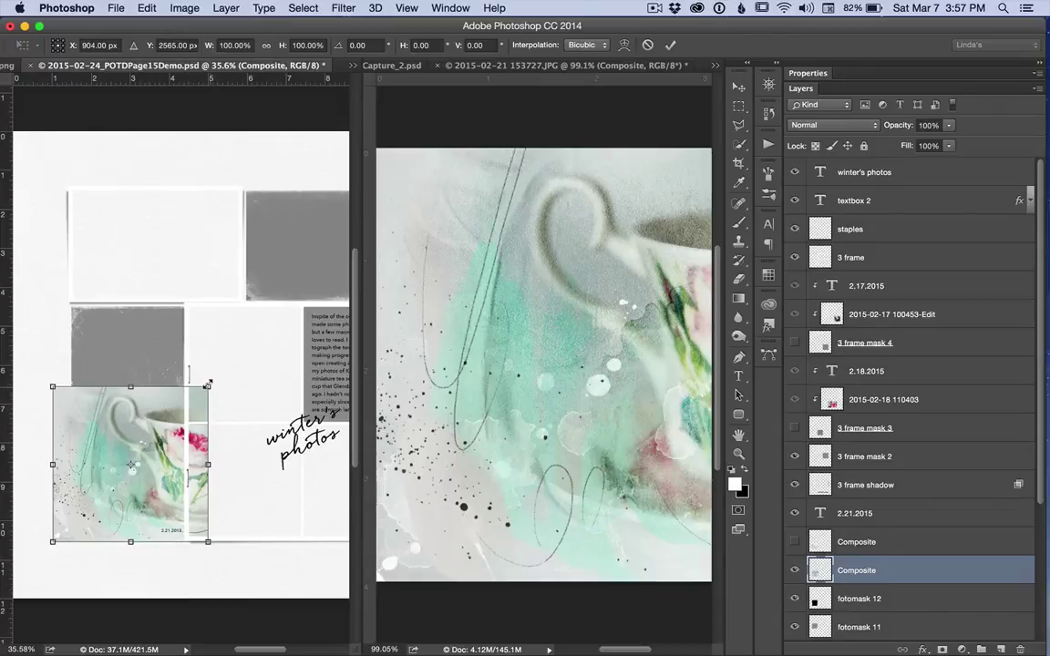
{"action": "left_click_drag", "start_coordinate": [211, 388], "coordinate": [145, 448]}
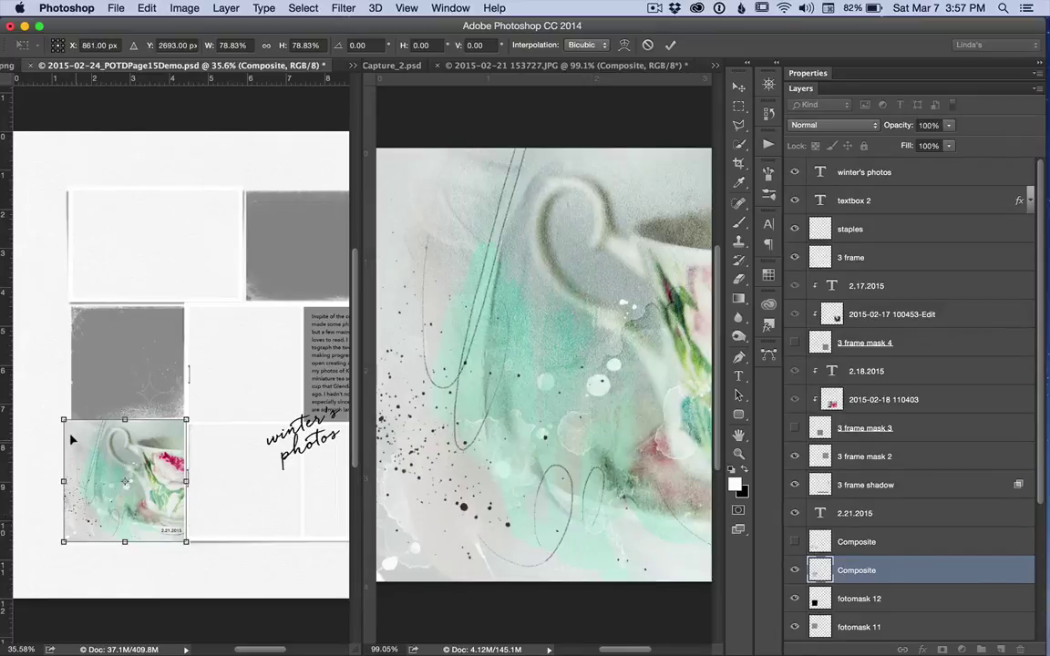
{"action": "left_click_drag", "start_coordinate": [57, 415], "coordinate": [58, 414]}
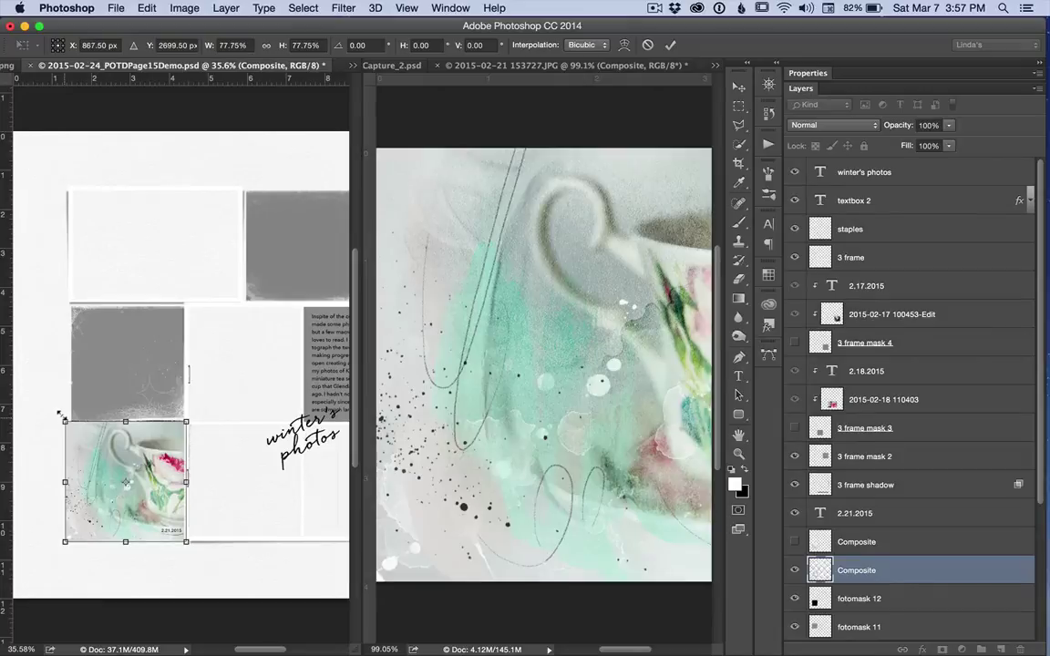
{"action": "left_click", "coordinate": [671, 46]}
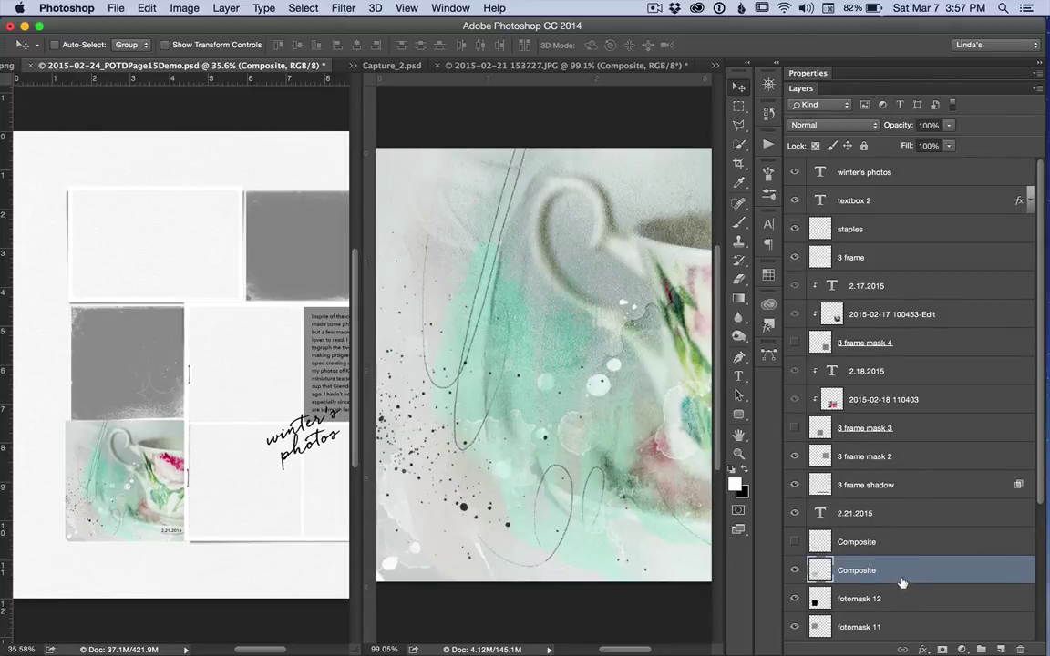
{"action": "left_click_drag", "start_coordinate": [902, 583], "coordinate": [903, 577]}
{"action": "left_click", "coordinate": [900, 576], "text": "alt"}
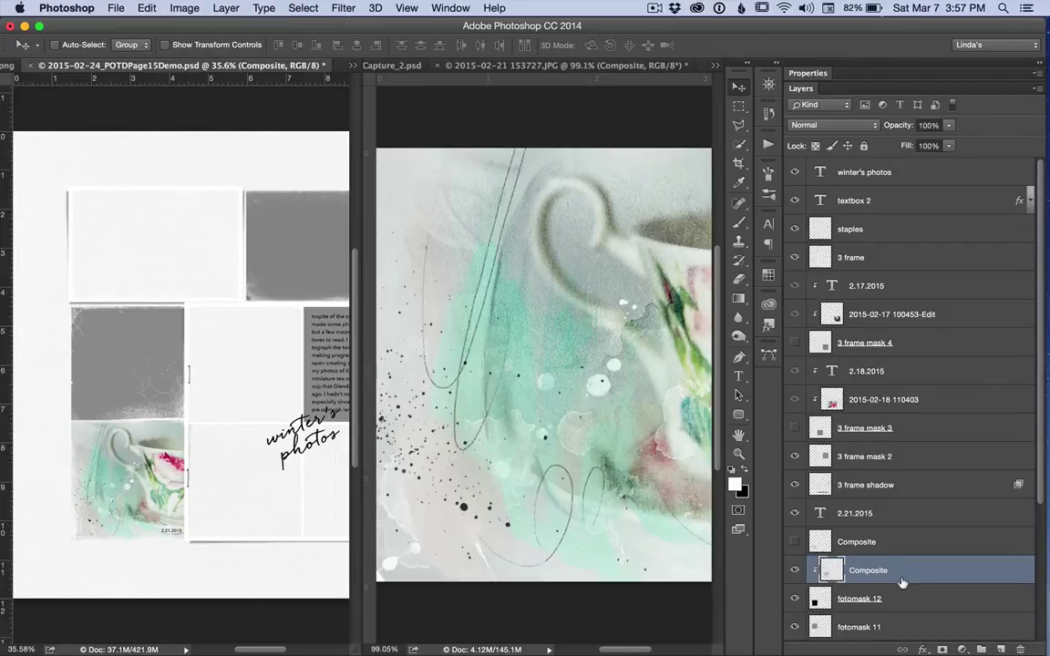